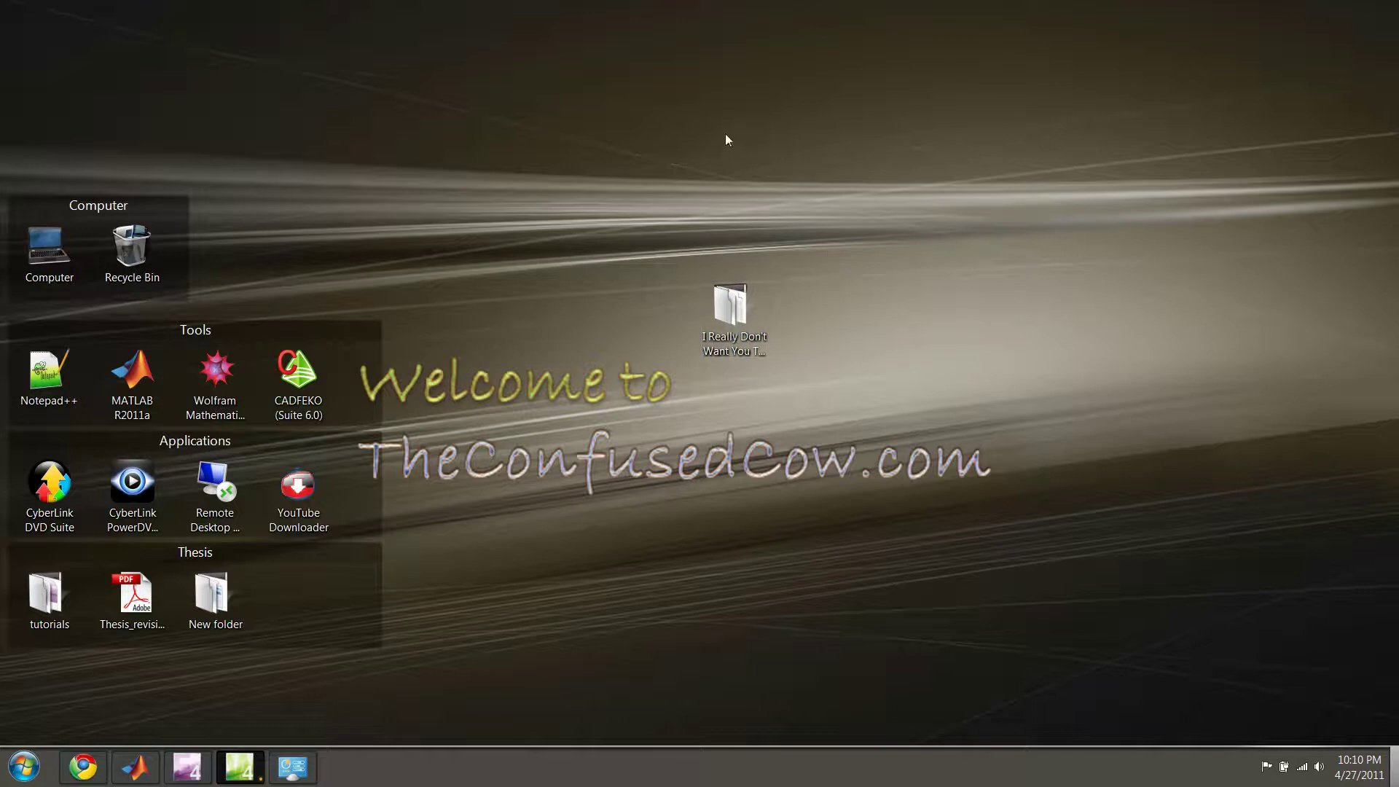
Step: Open the secret folder, select its three files and set them to Hidden in Properties
double_click(728, 315)
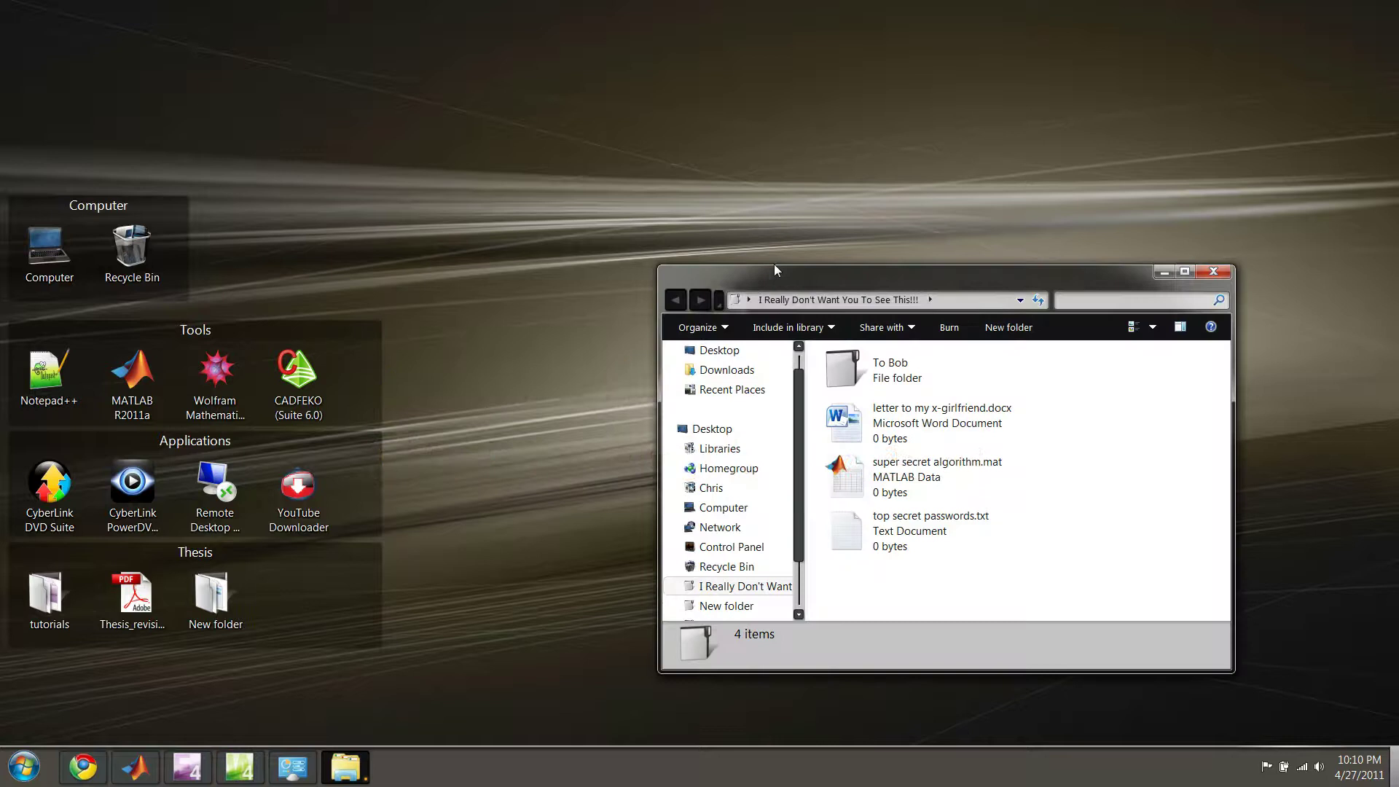
left_click_drag(775, 266, 922, 58)
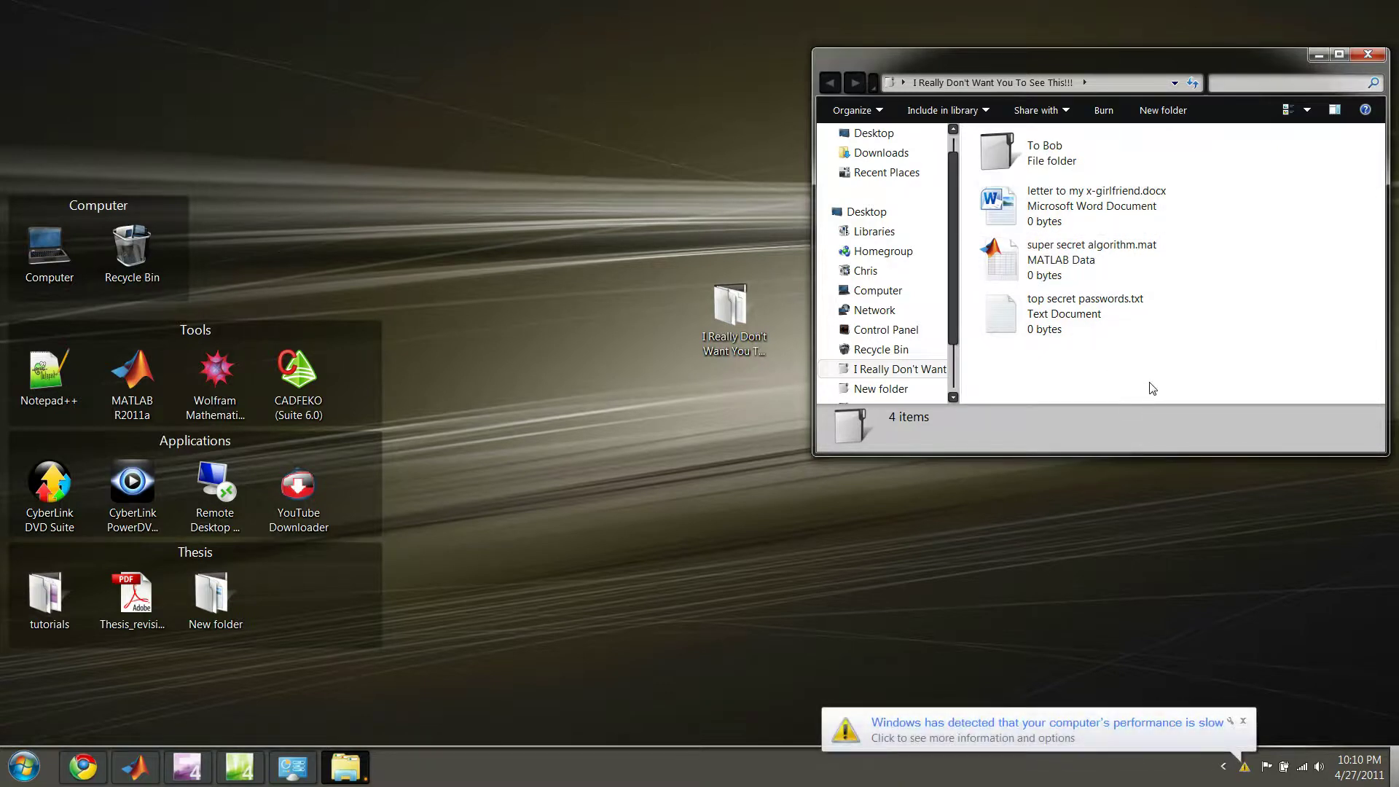
left_click_drag(1152, 388, 976, 206)
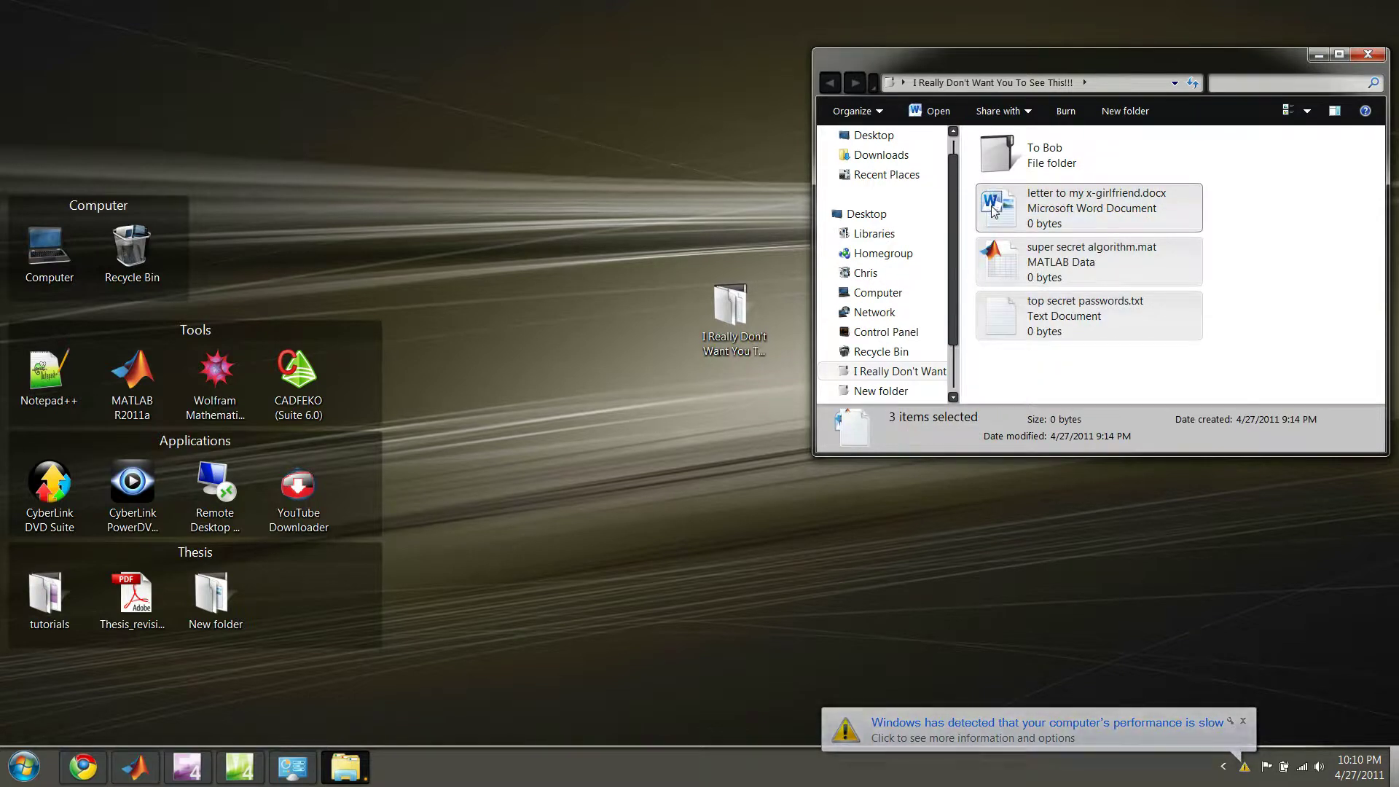
right_click(1002, 217)
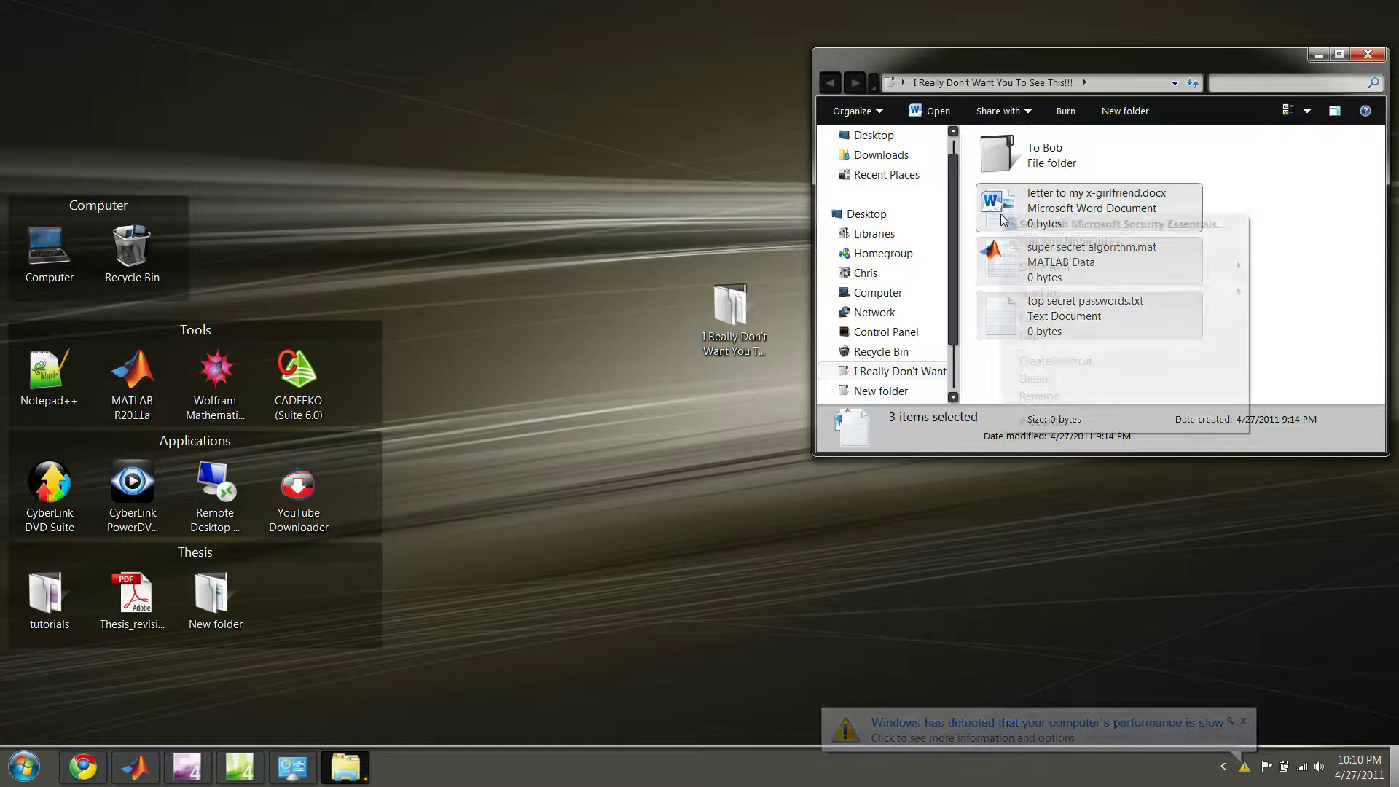
left_click(1064, 424)
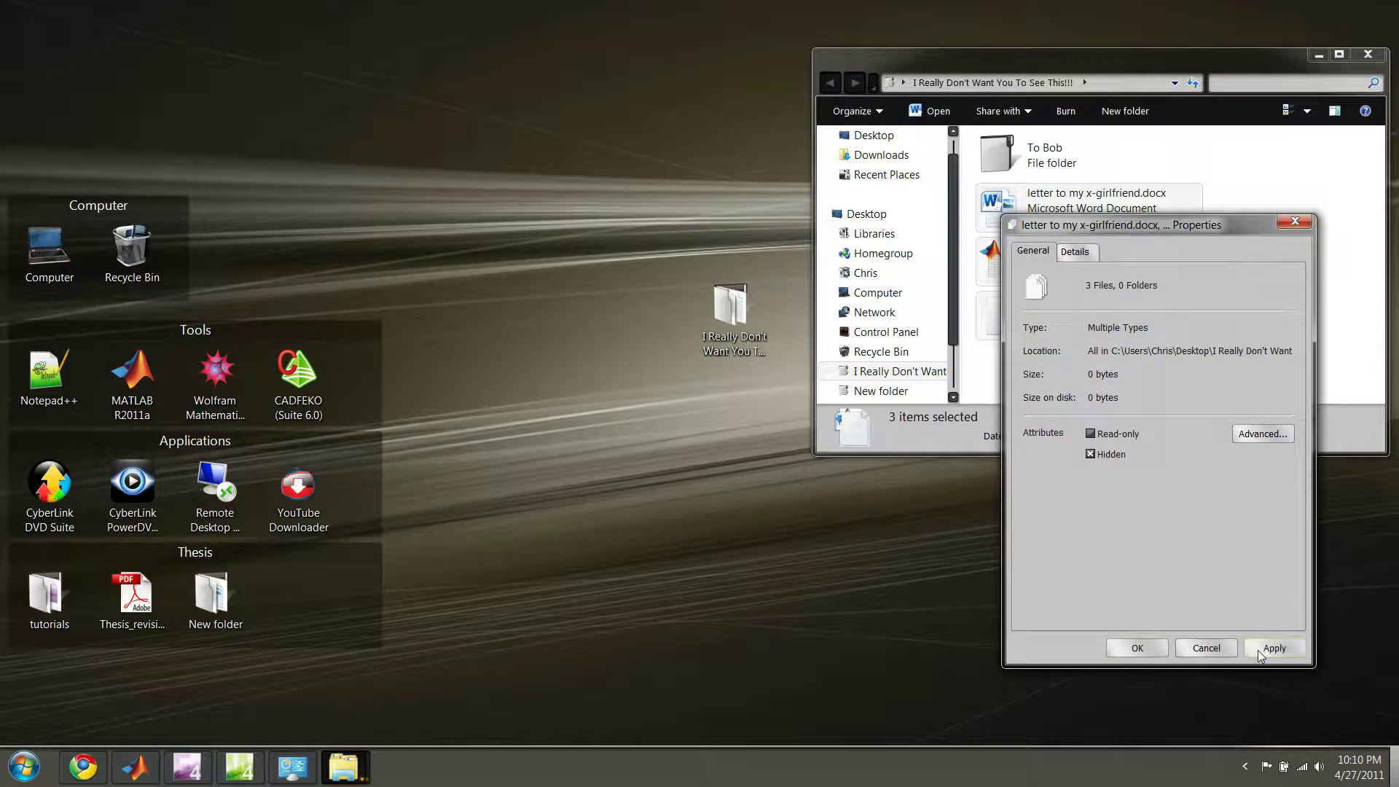
left_click(1273, 647)
left_click(1156, 650)
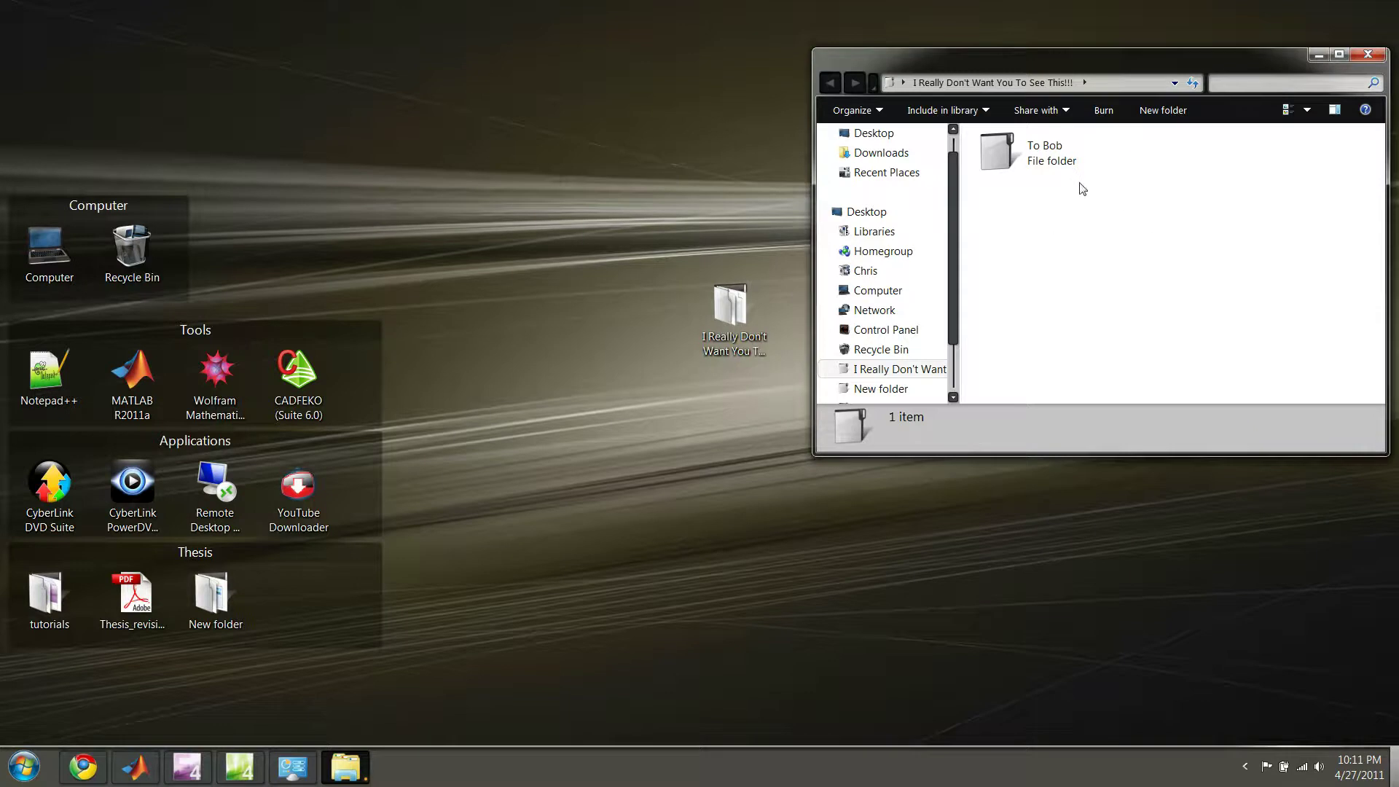
Step: Mark the To Bob folder as Hidden so the secret folder shows 0 items
right_click(1010, 148)
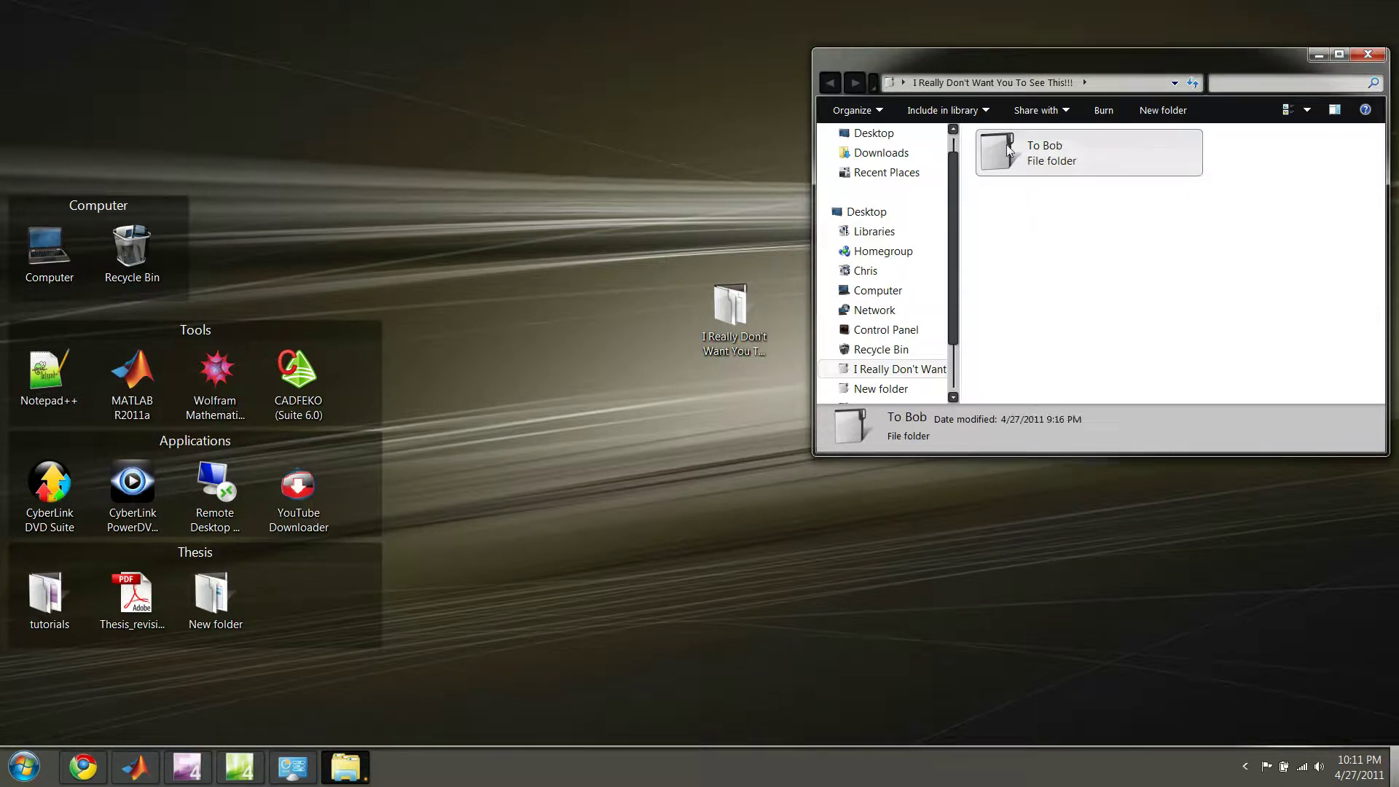
mouse_move(1027, 268)
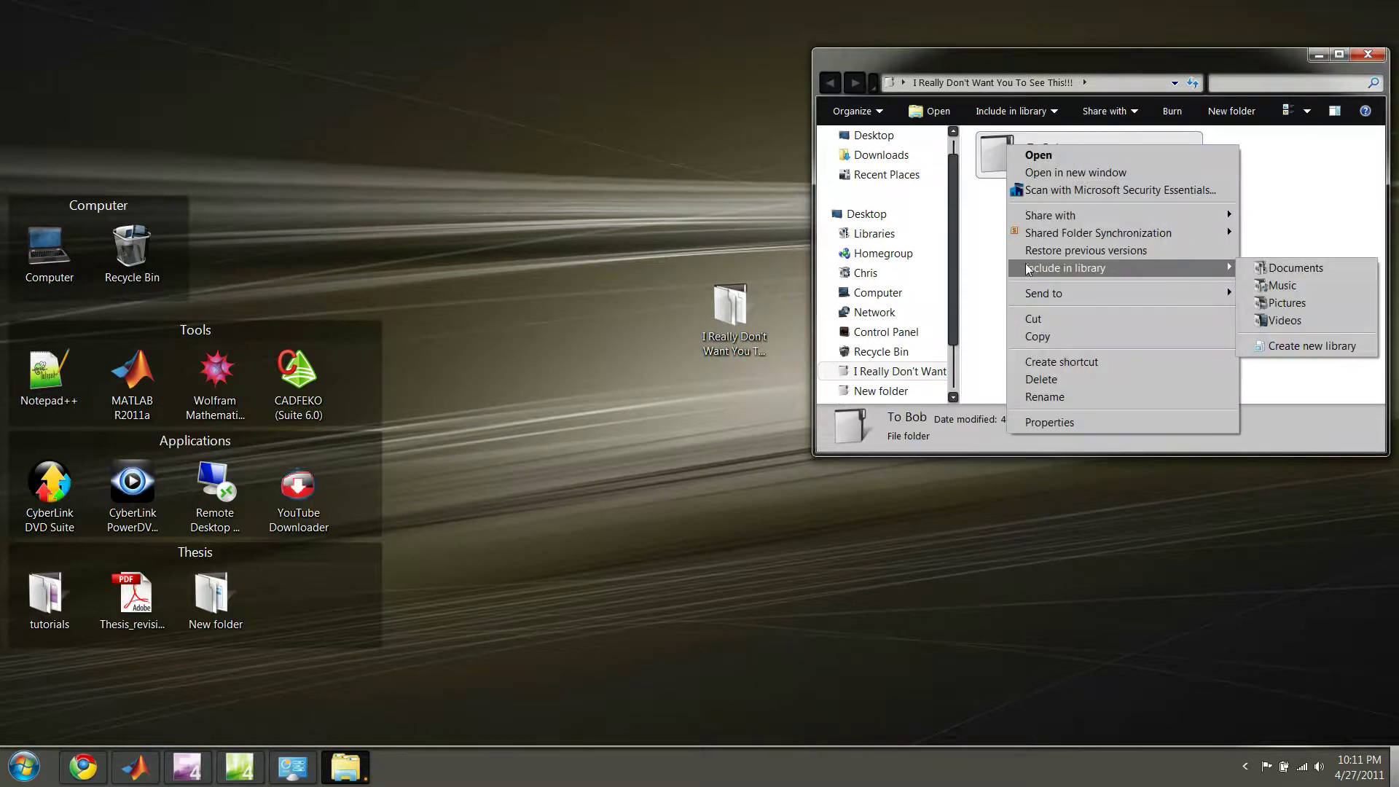
left_click(1110, 423)
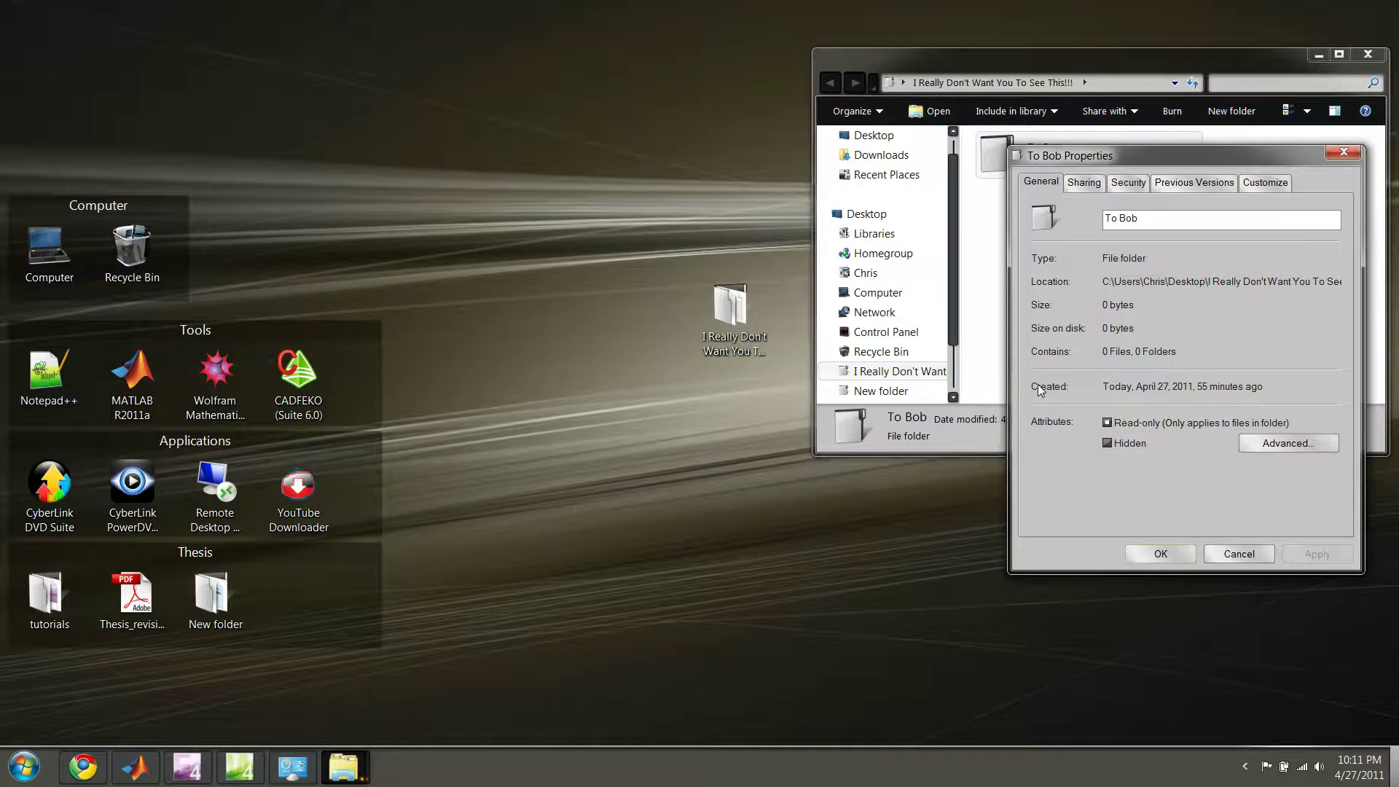
left_click(1108, 443)
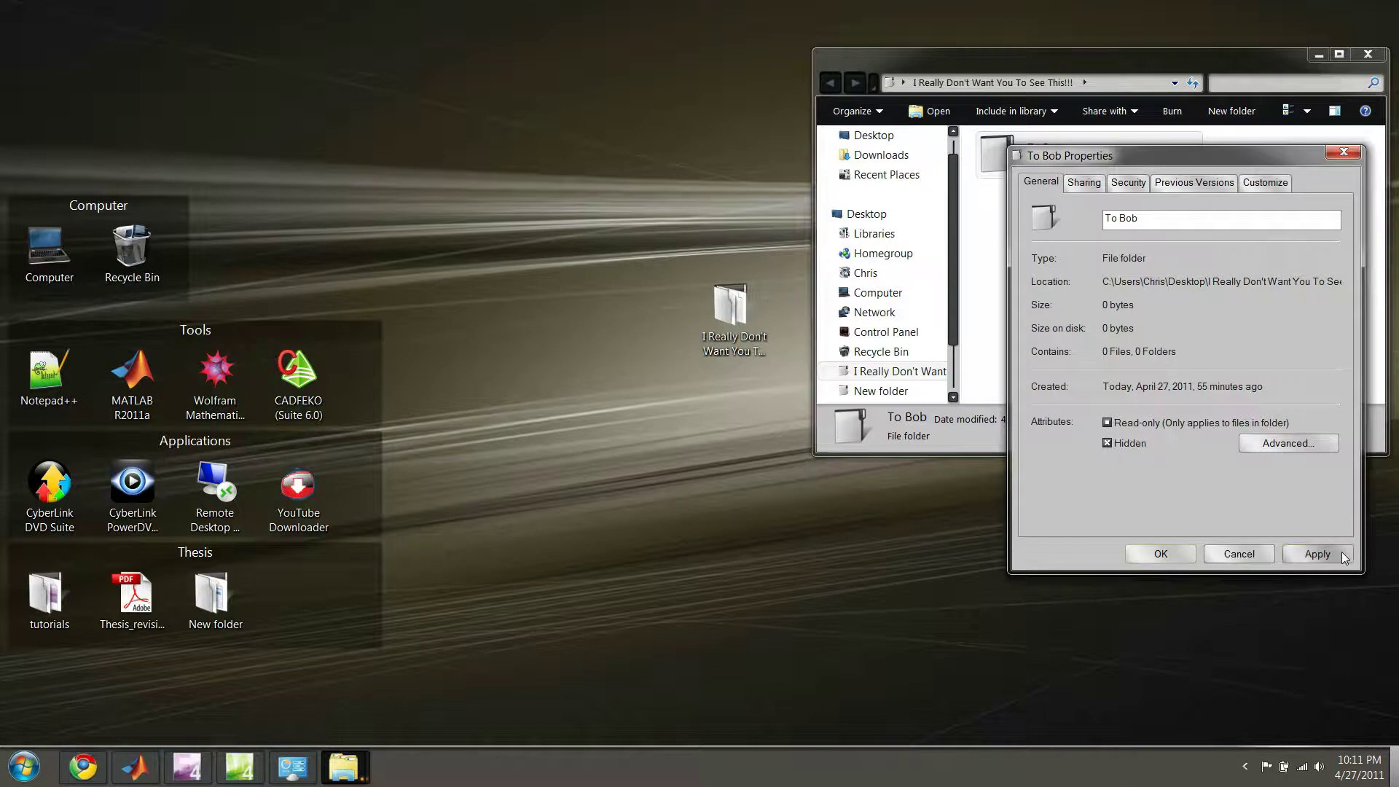
left_click(1159, 554)
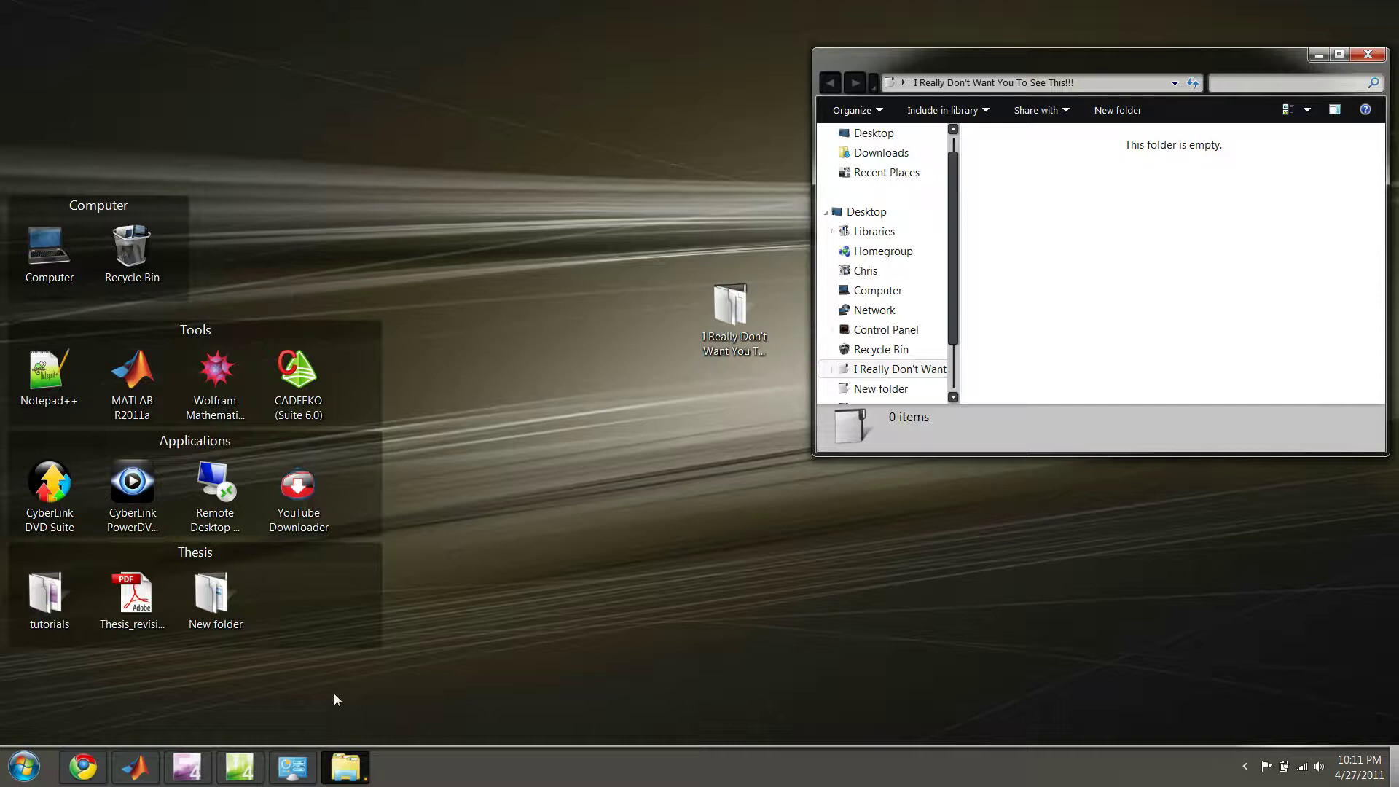
Step: Apply 'Show hidden files, folders, and drives' in Folder Options through Control Panel
left_click(22, 778)
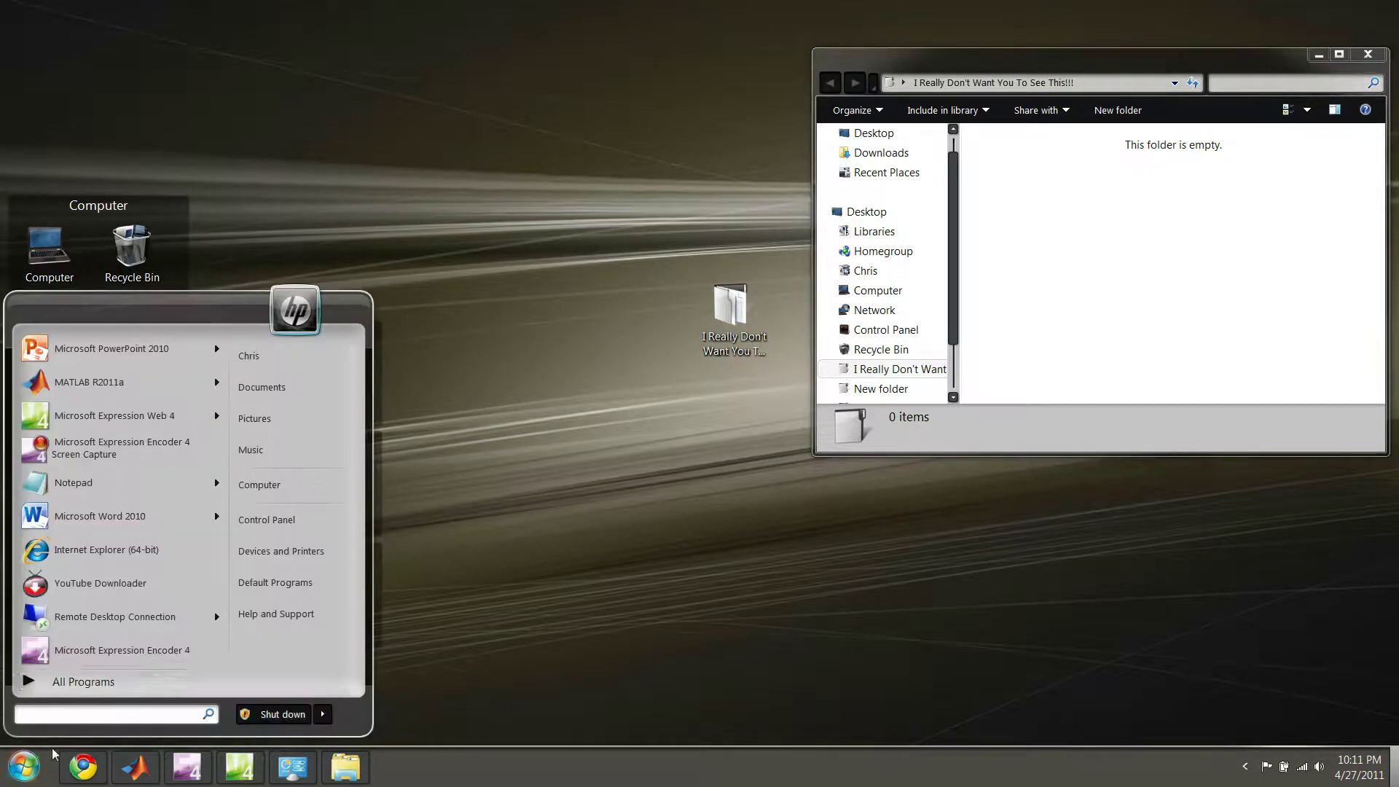
left_click(270, 526)
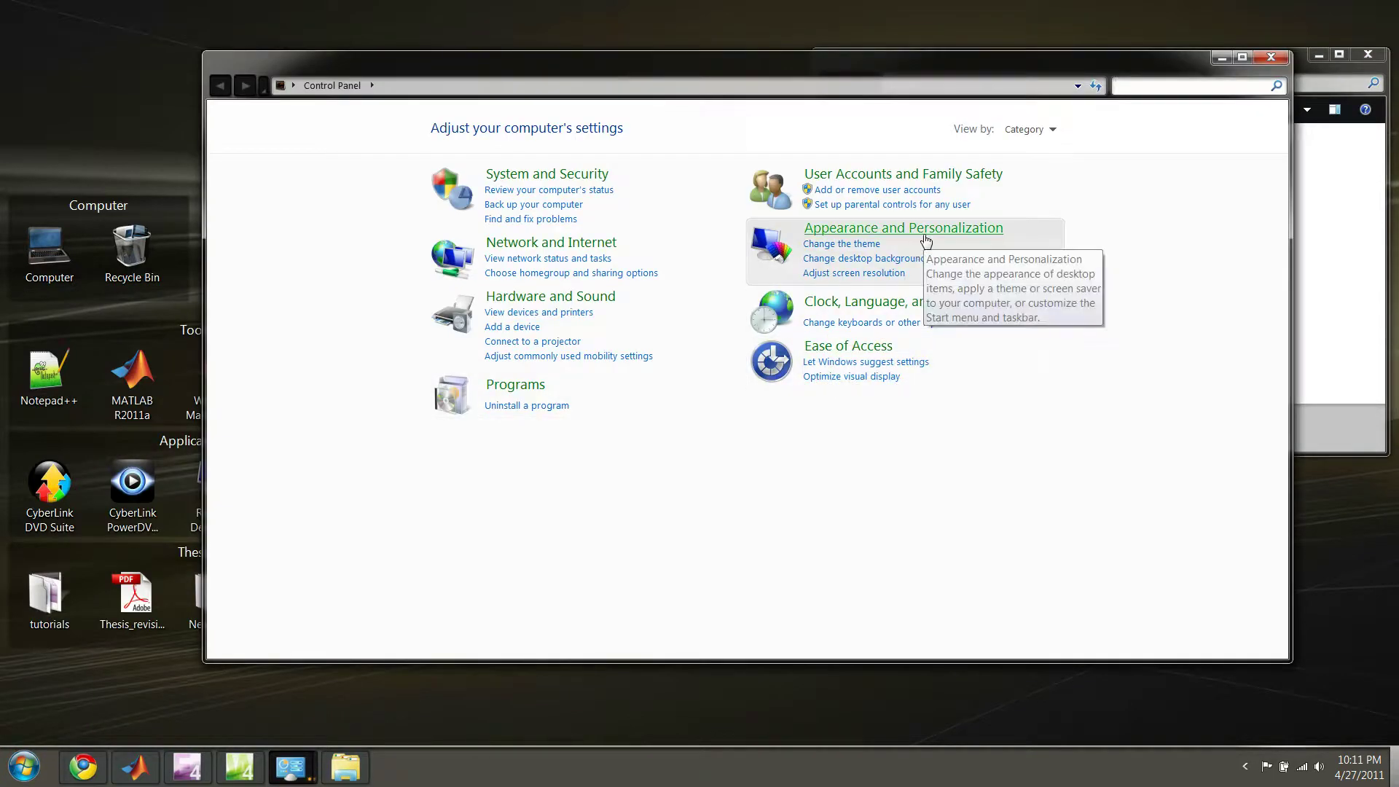
left_click(924, 235)
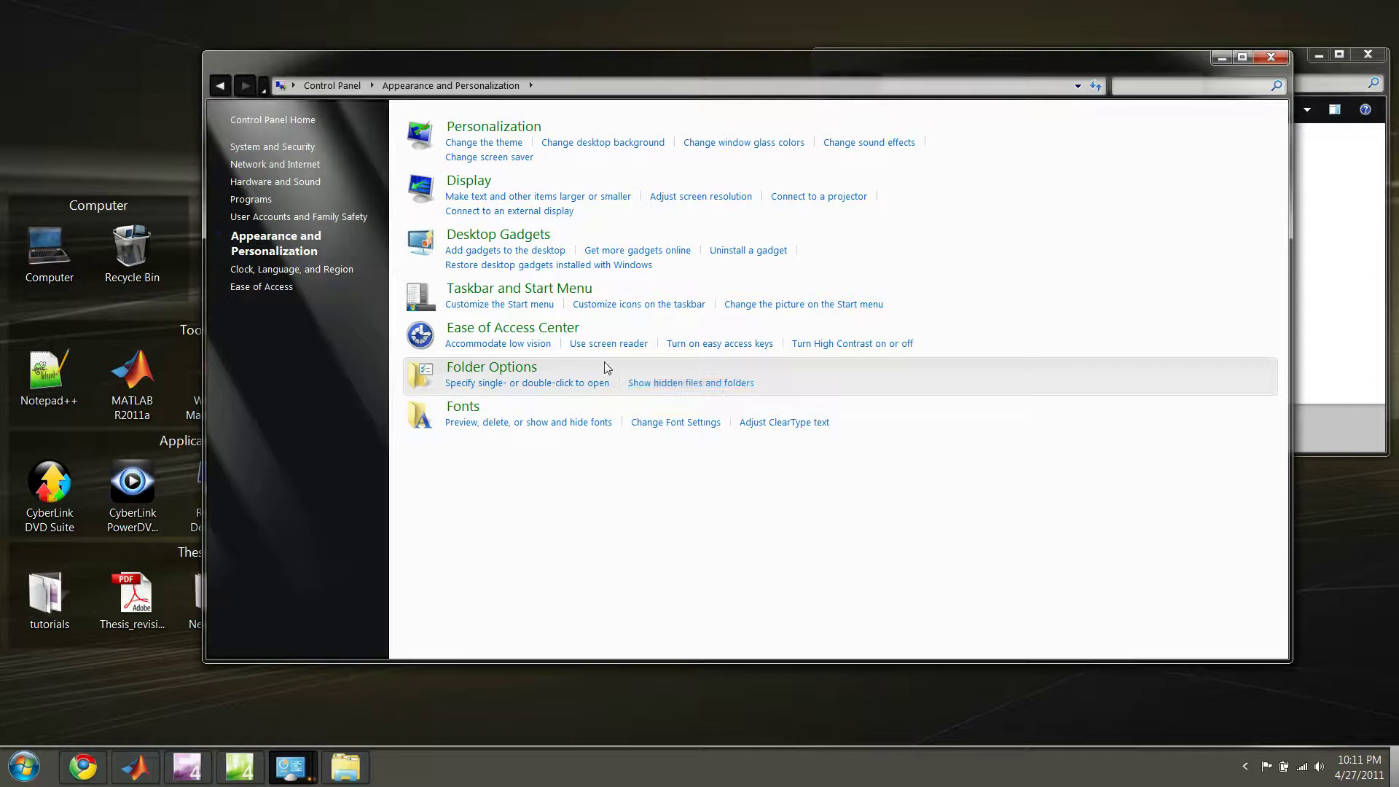
left_click(665, 383)
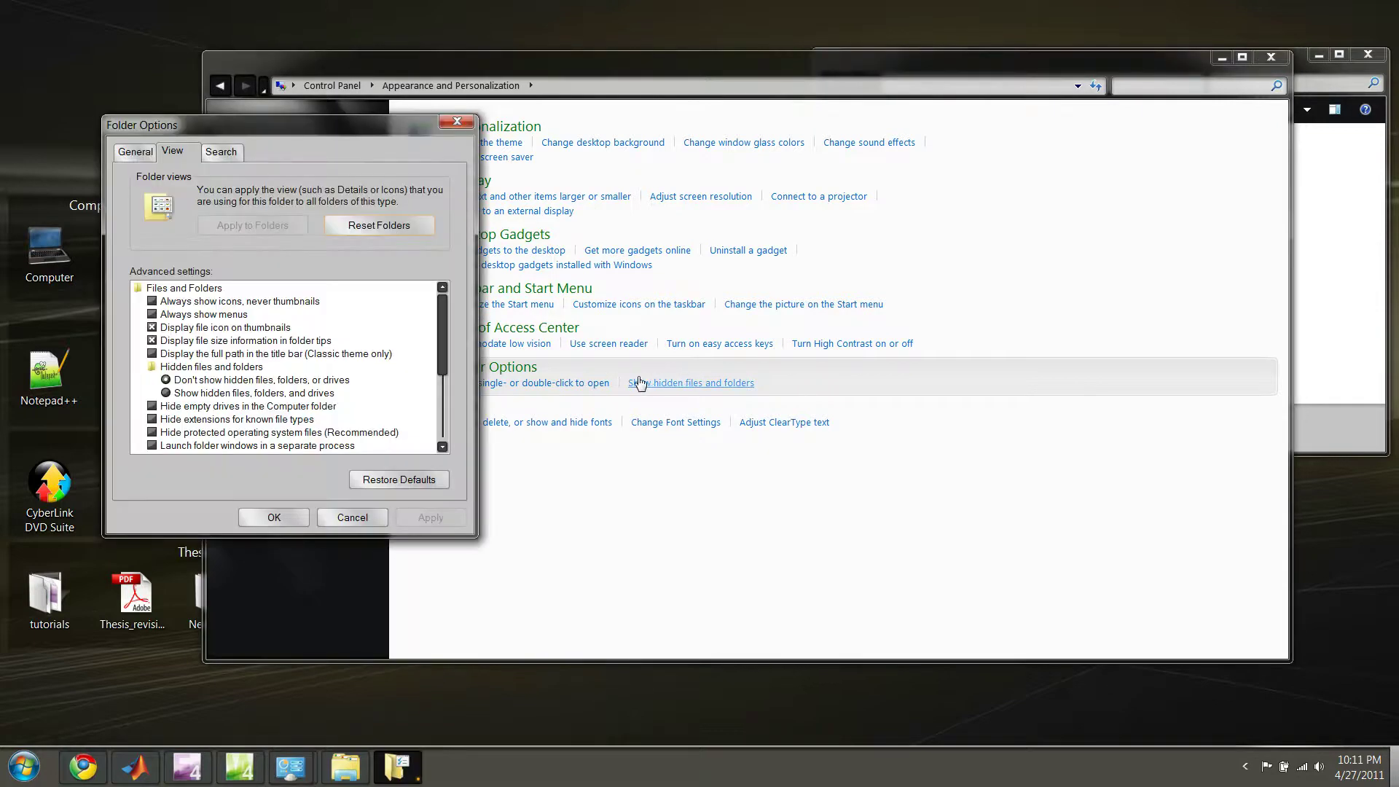
left_click(185, 394)
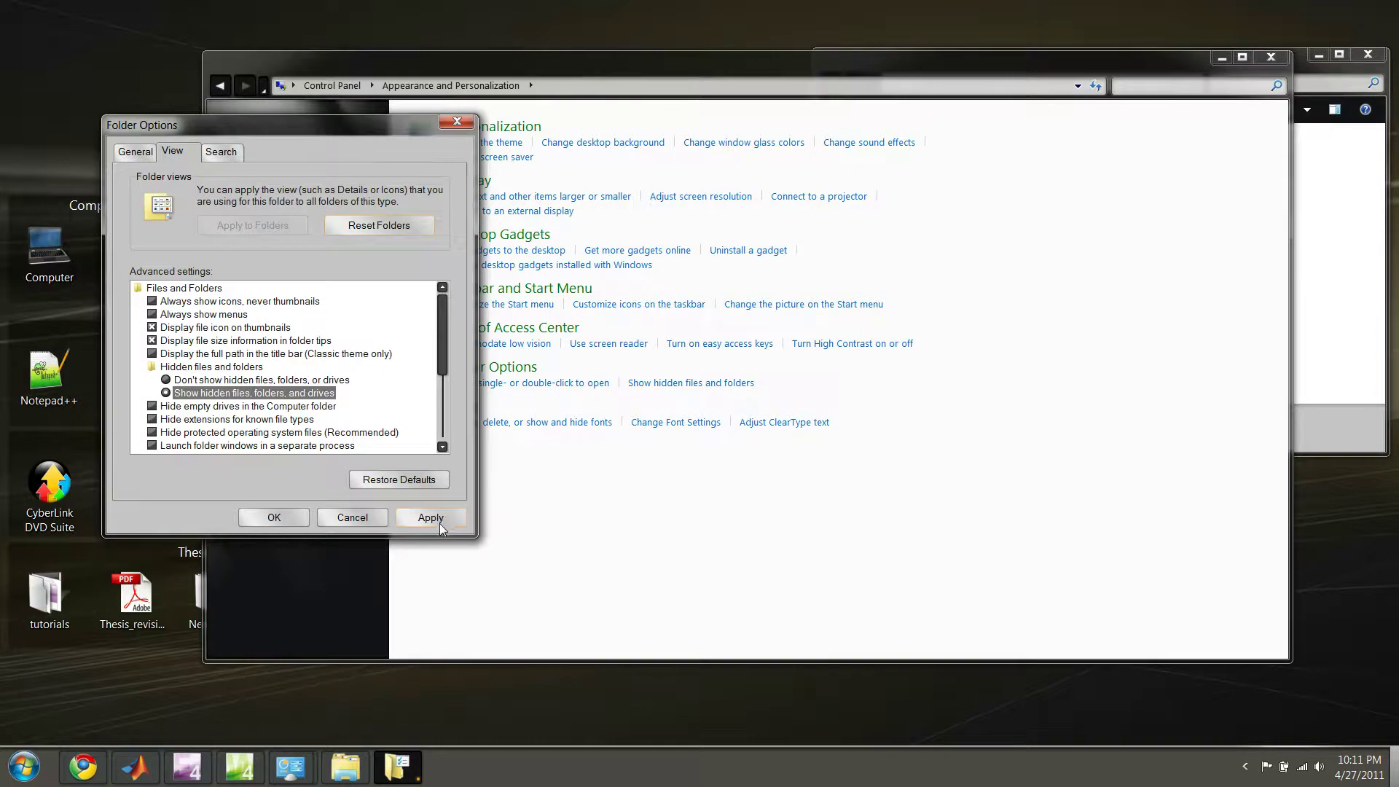
left_click(439, 522)
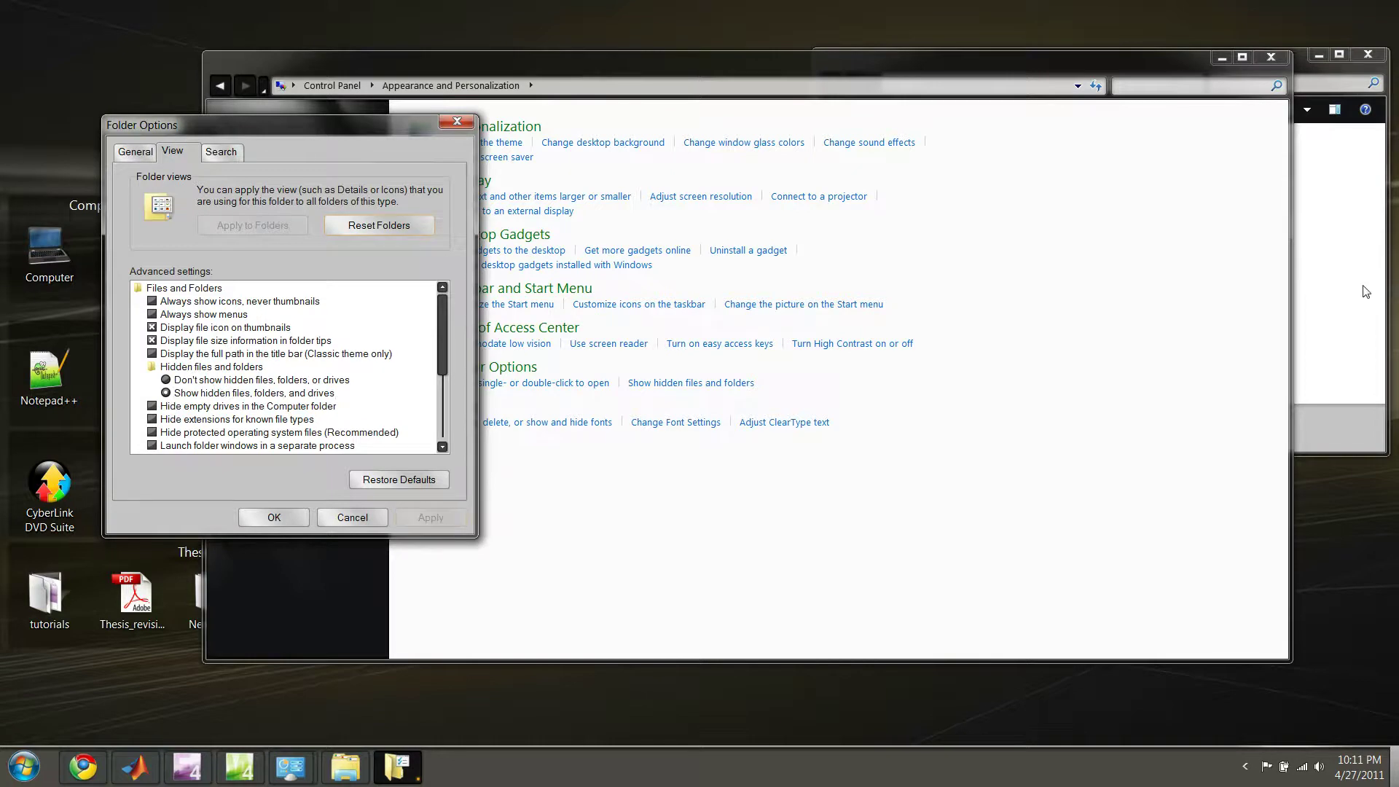
Step: Clear the Hidden attribute on the three files so the folder shows 4 items normally
left_click(1320, 291)
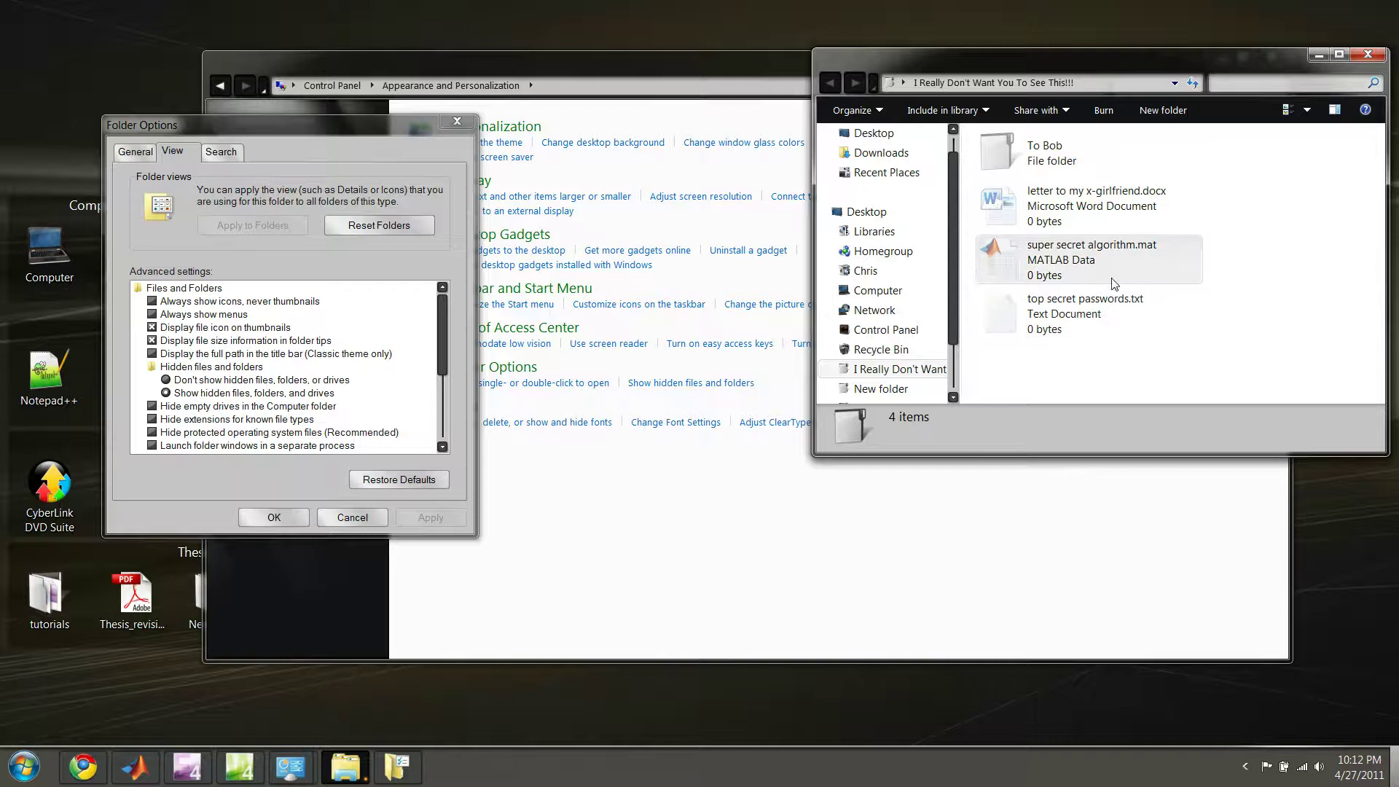
left_click_drag(1121, 384, 1045, 207)
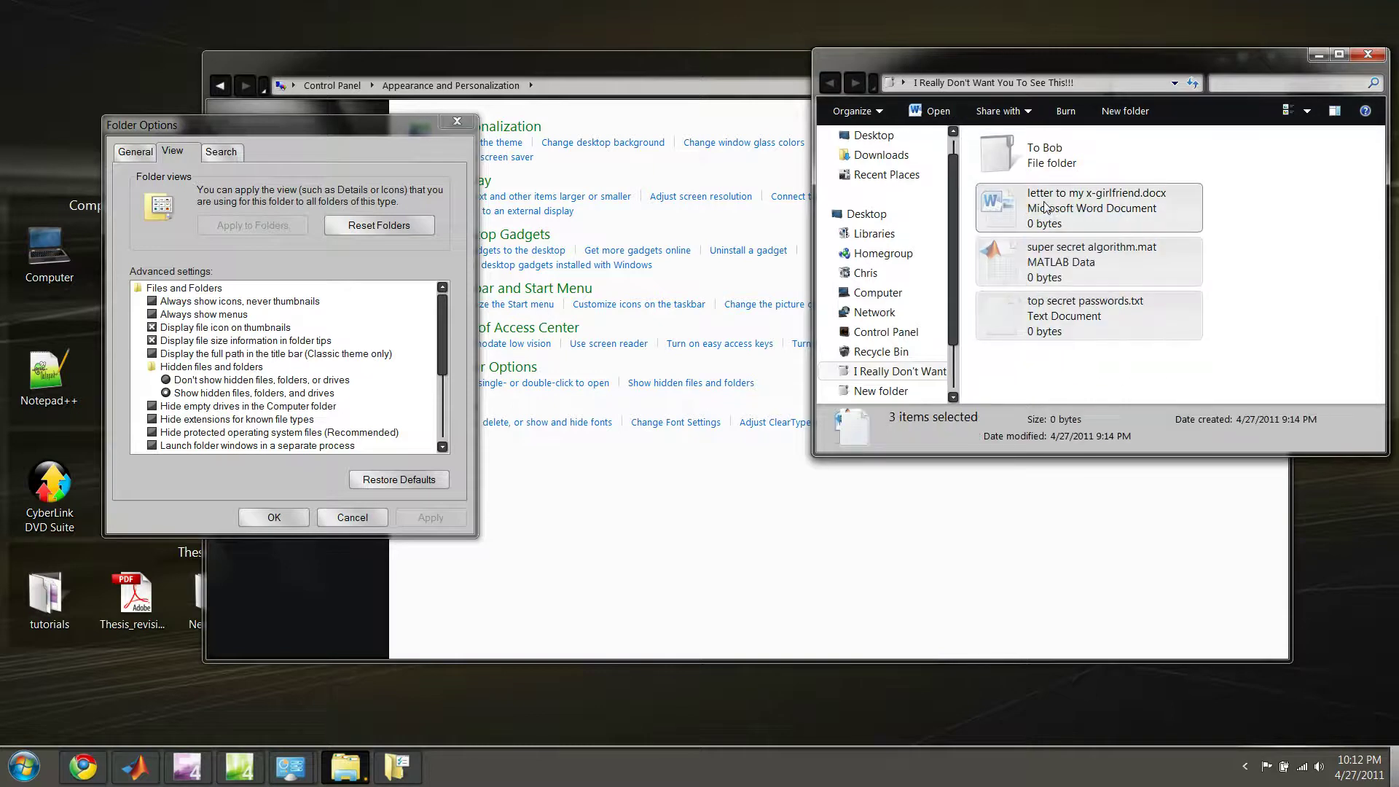
right_click(1045, 208)
left_click(1098, 414)
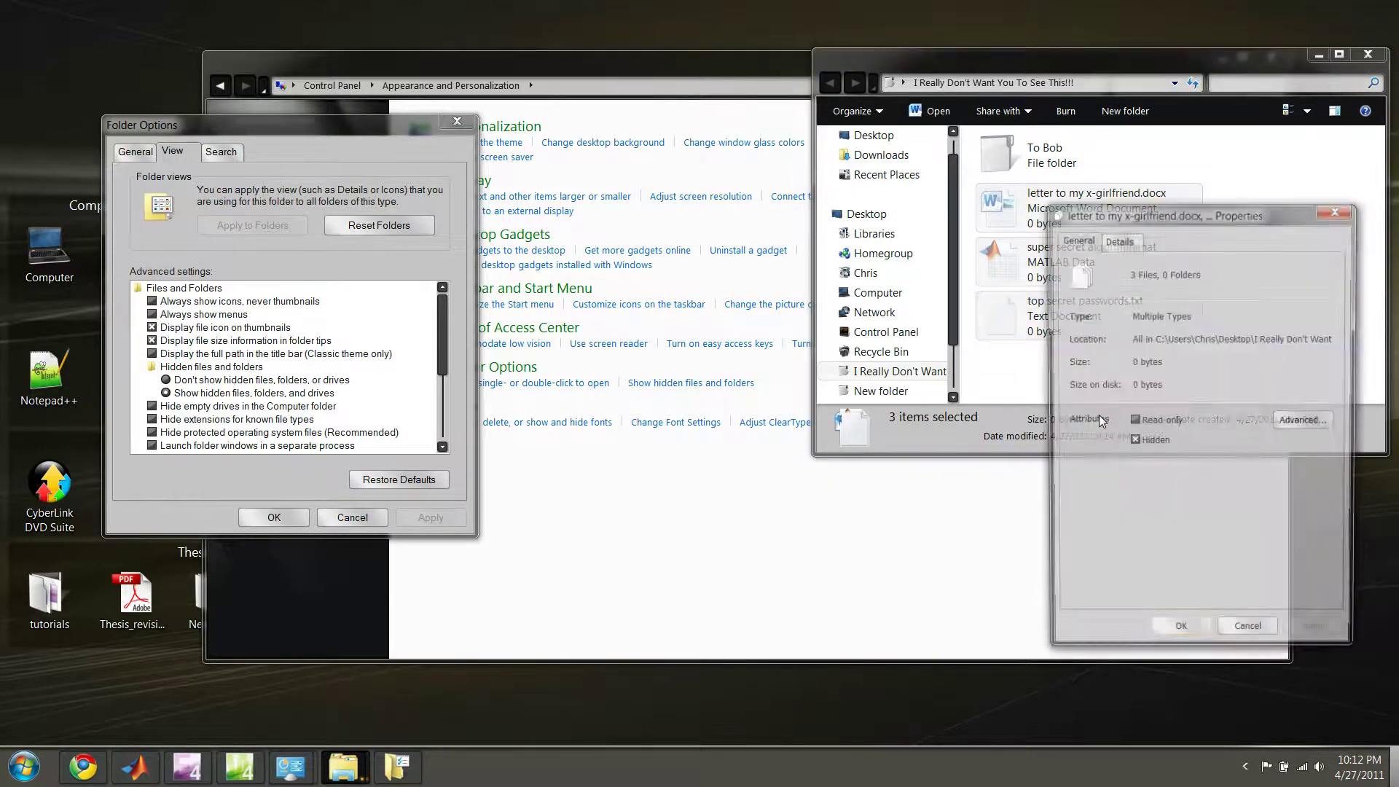
left_click(1134, 440)
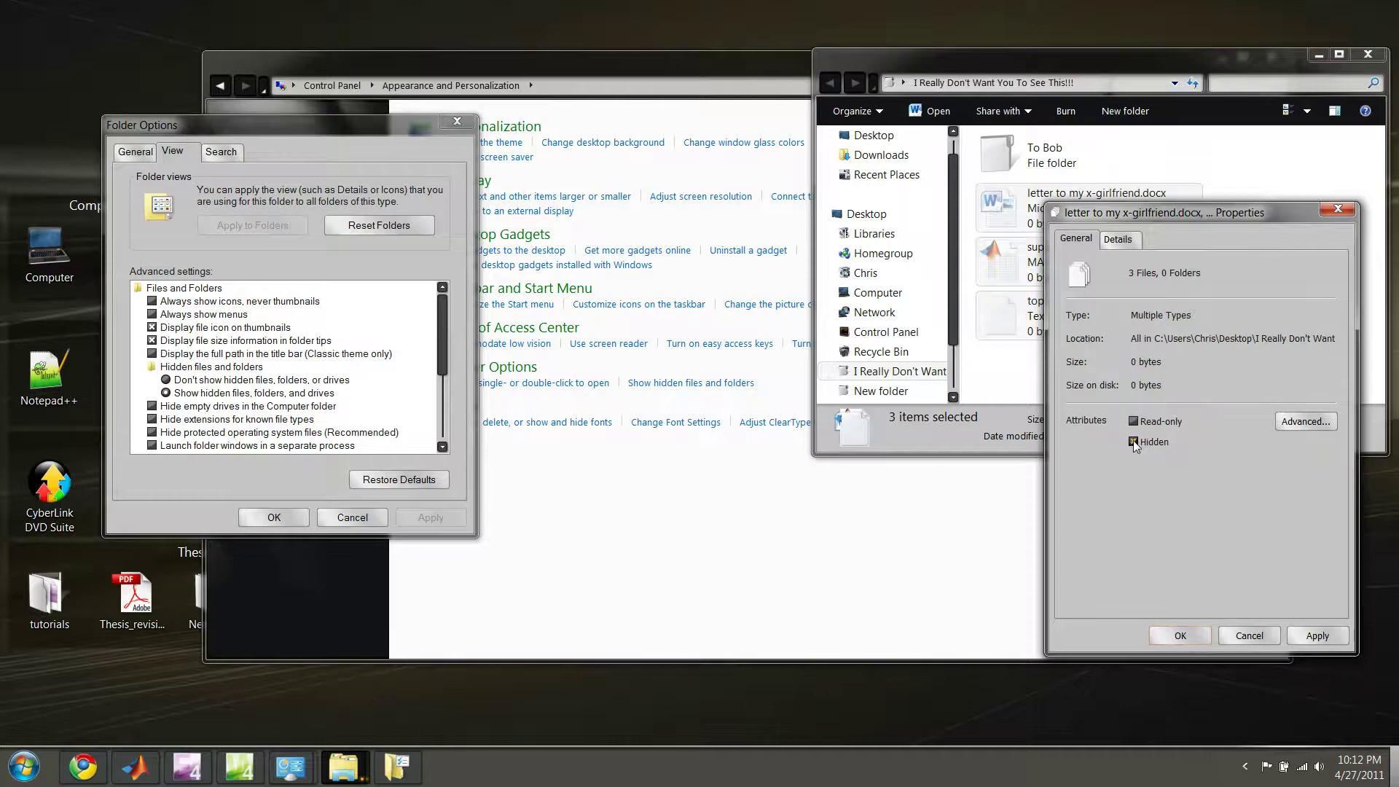
left_click(1133, 440)
left_click(1325, 640)
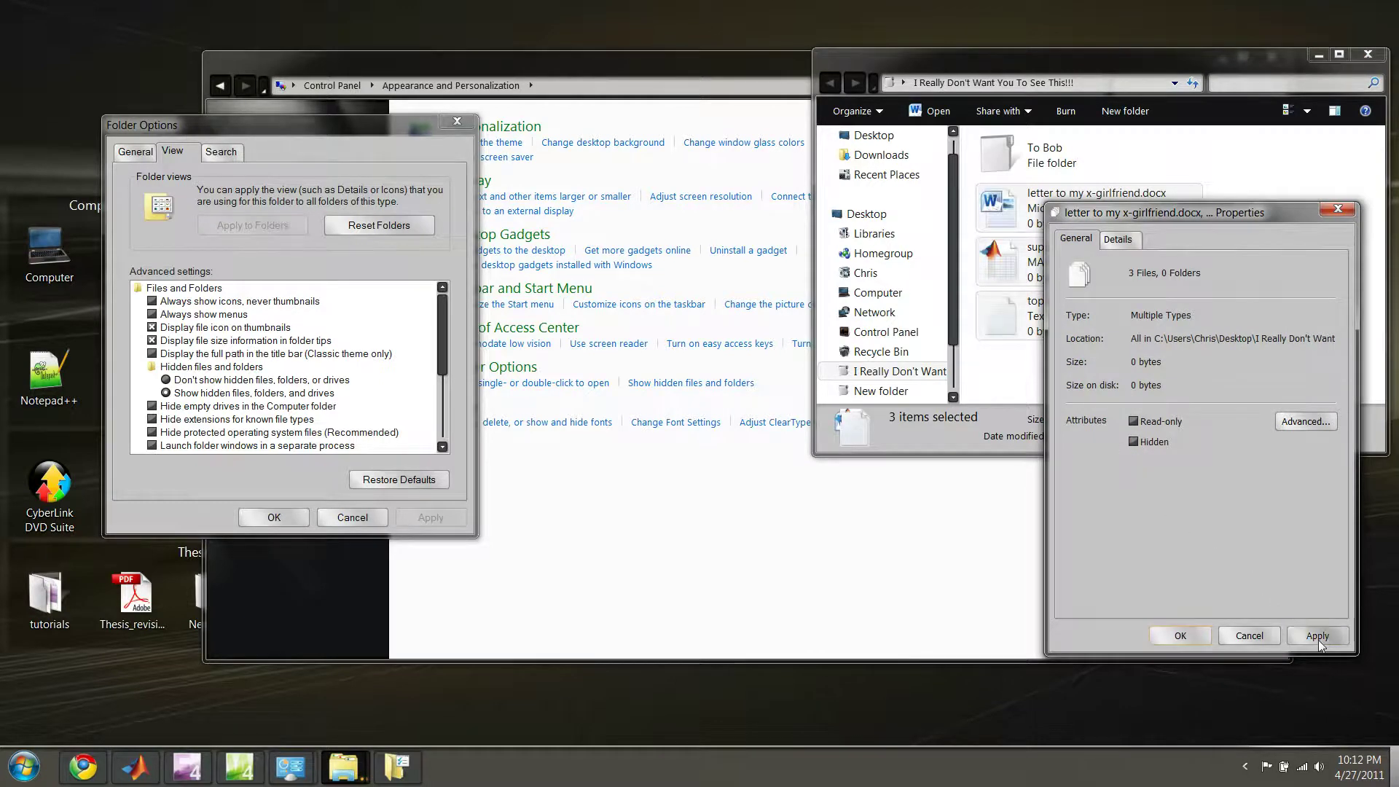
left_click(1190, 638)
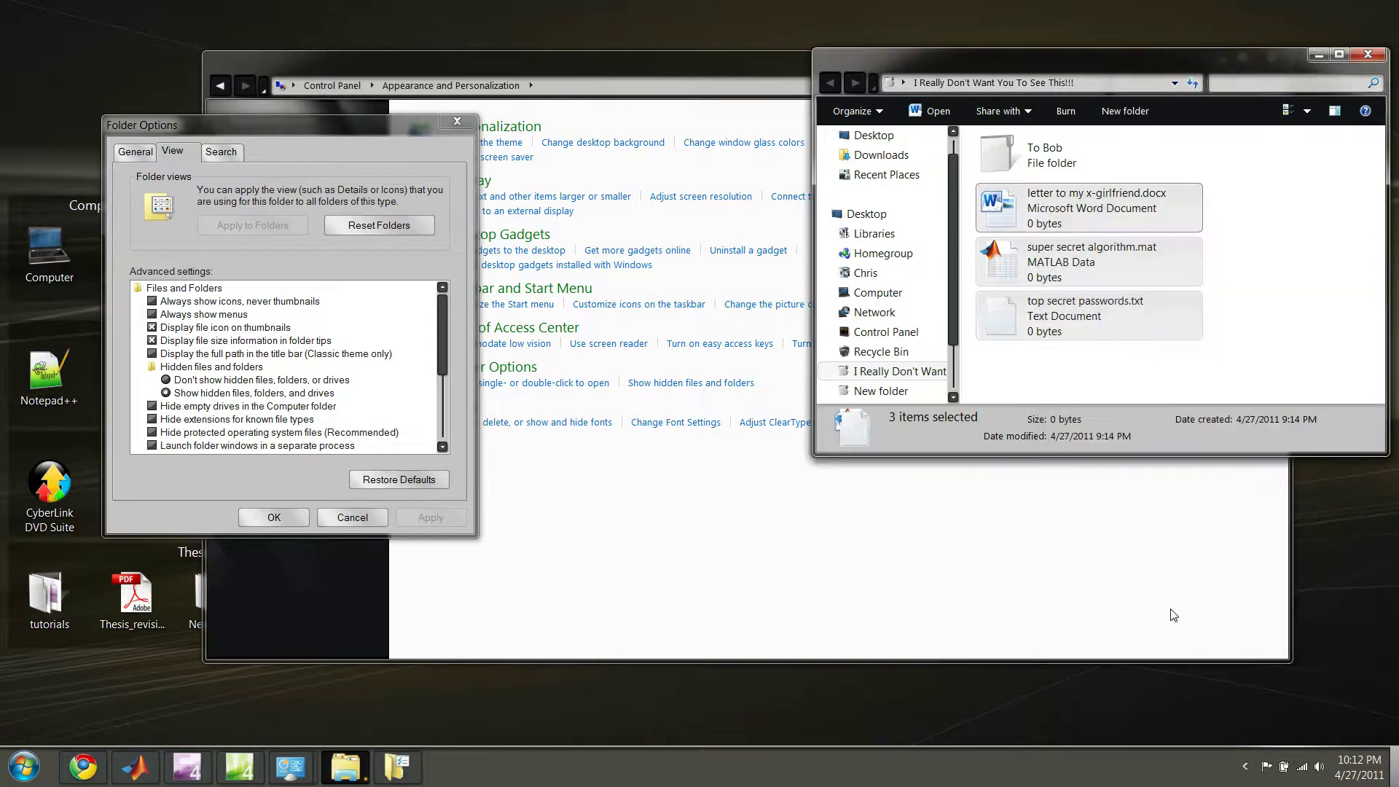
left_click(1112, 380)
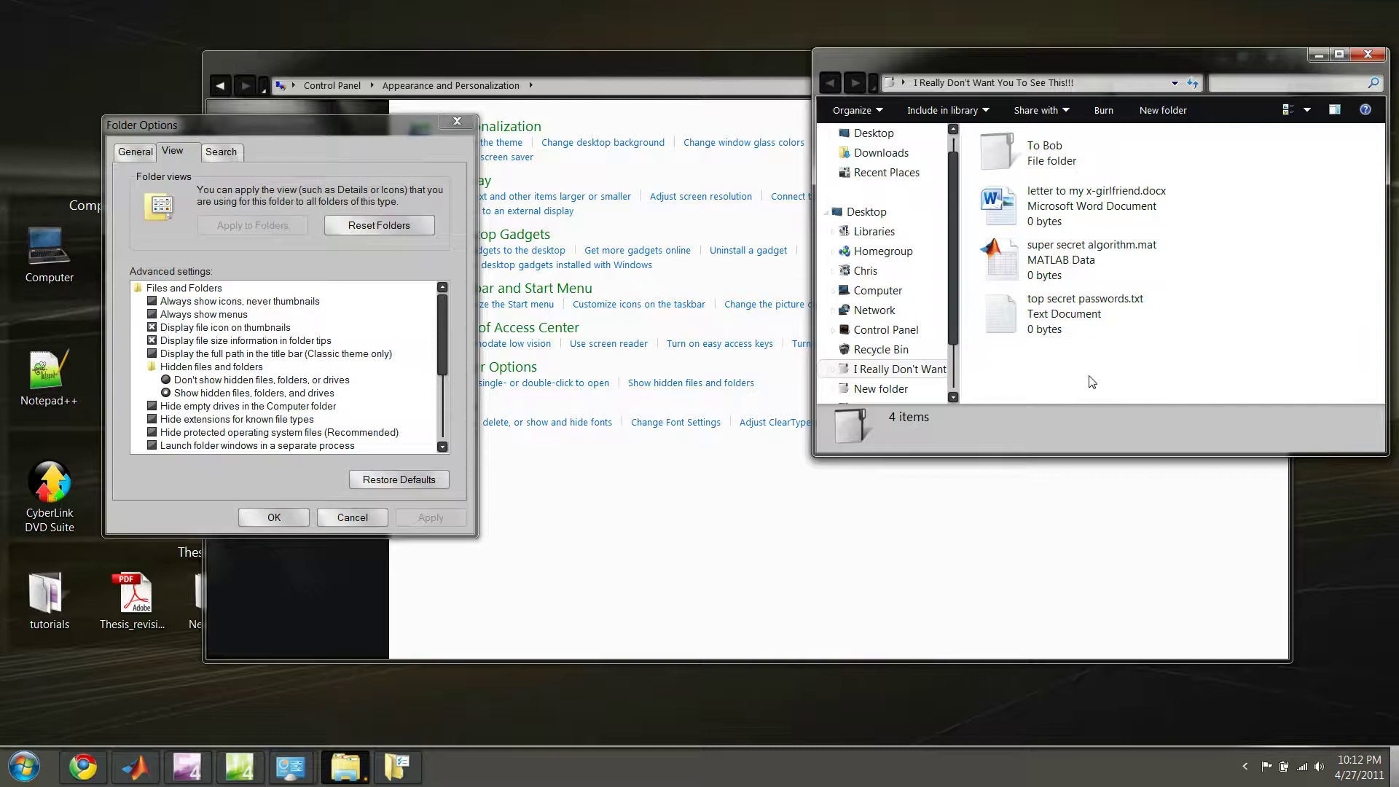
Step: View the details of the Word letter and top secret passwords.txt, then open the Start menu
left_click_drag(265, 132, 235, 58)
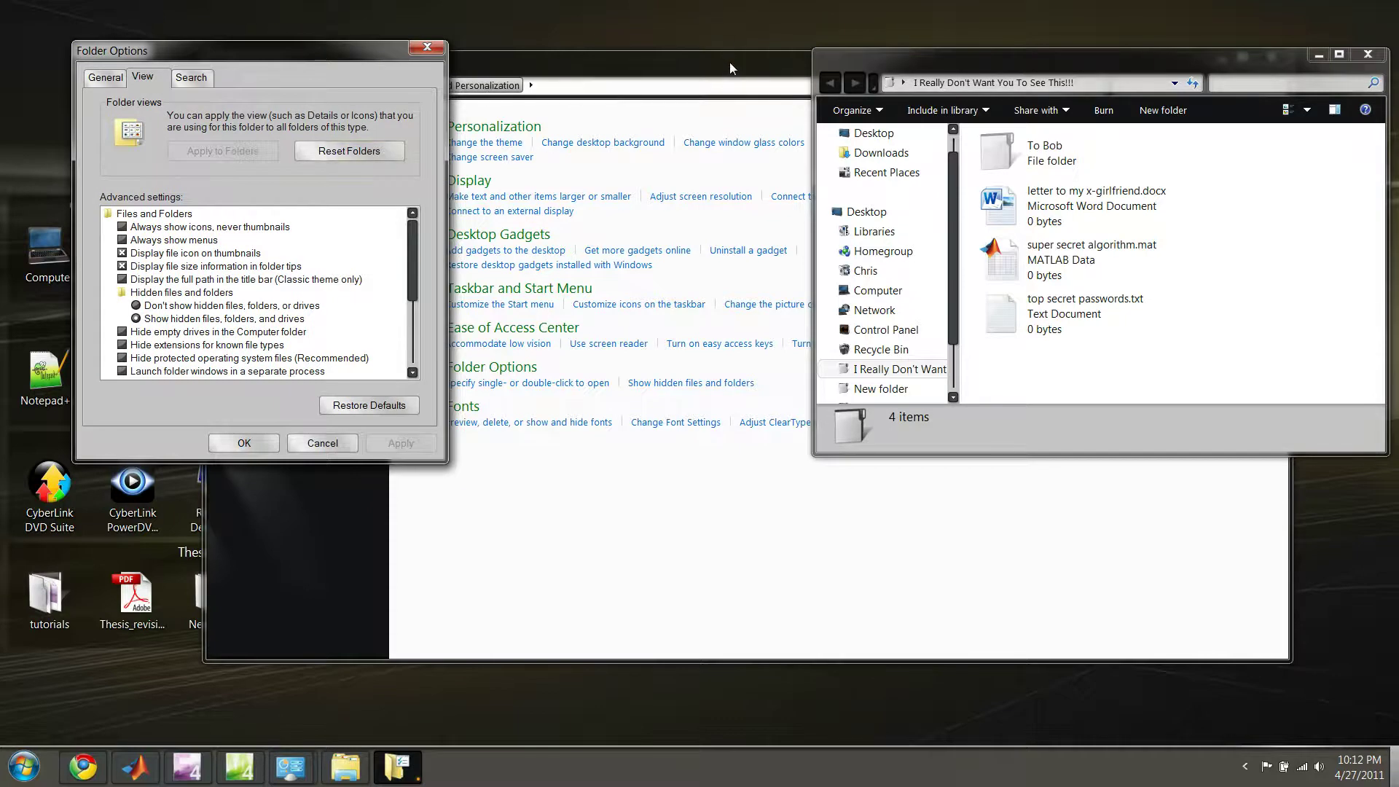
left_click(1001, 257)
left_click(1001, 213)
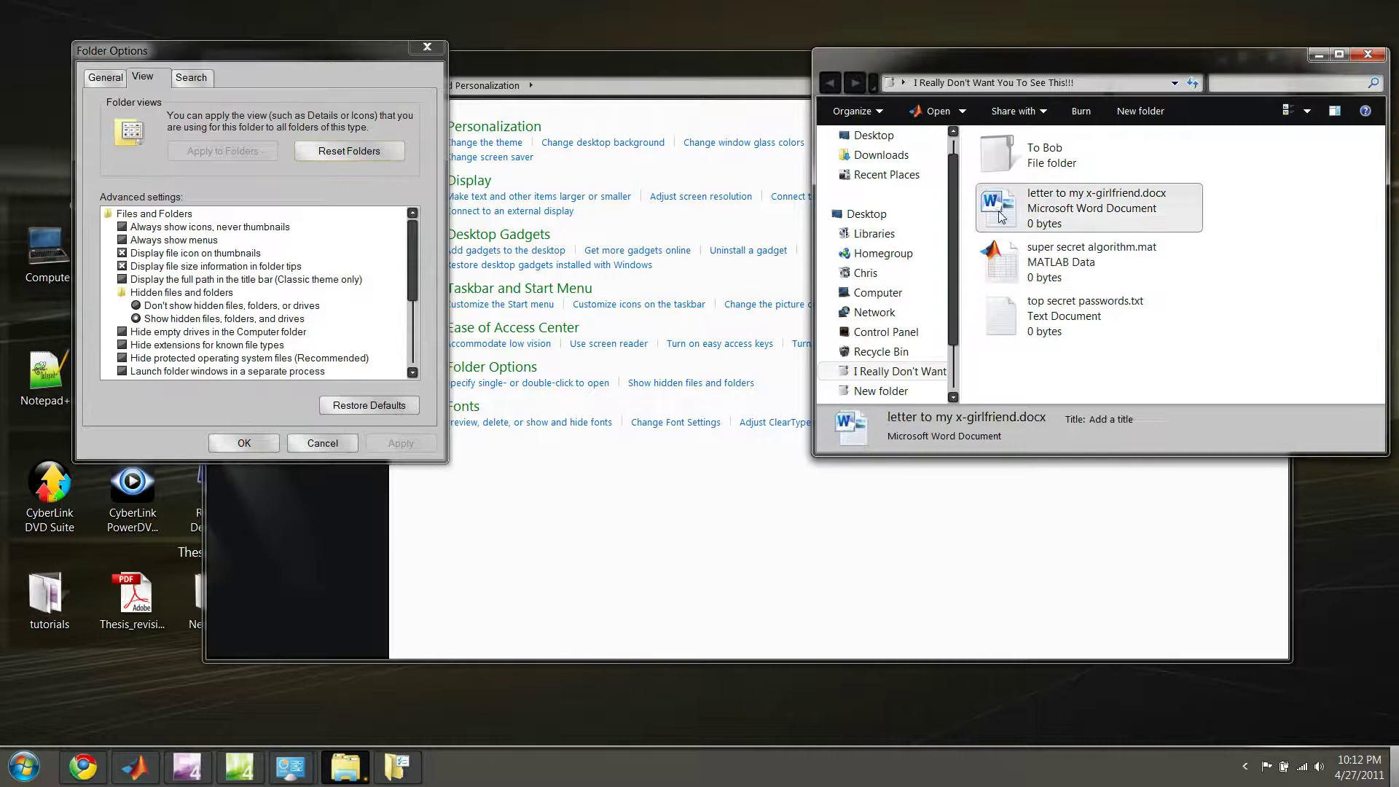
left_click(1000, 321)
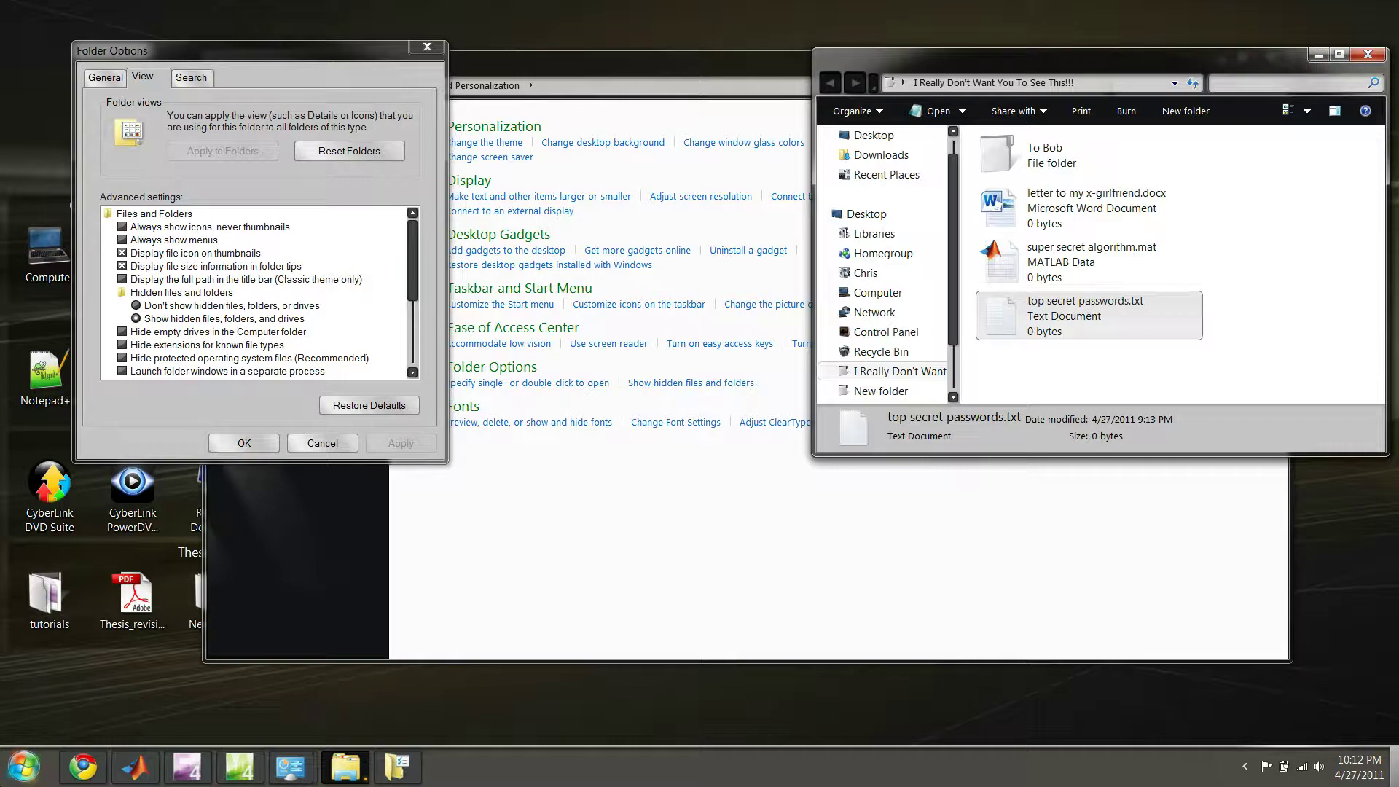
left_click(12, 776)
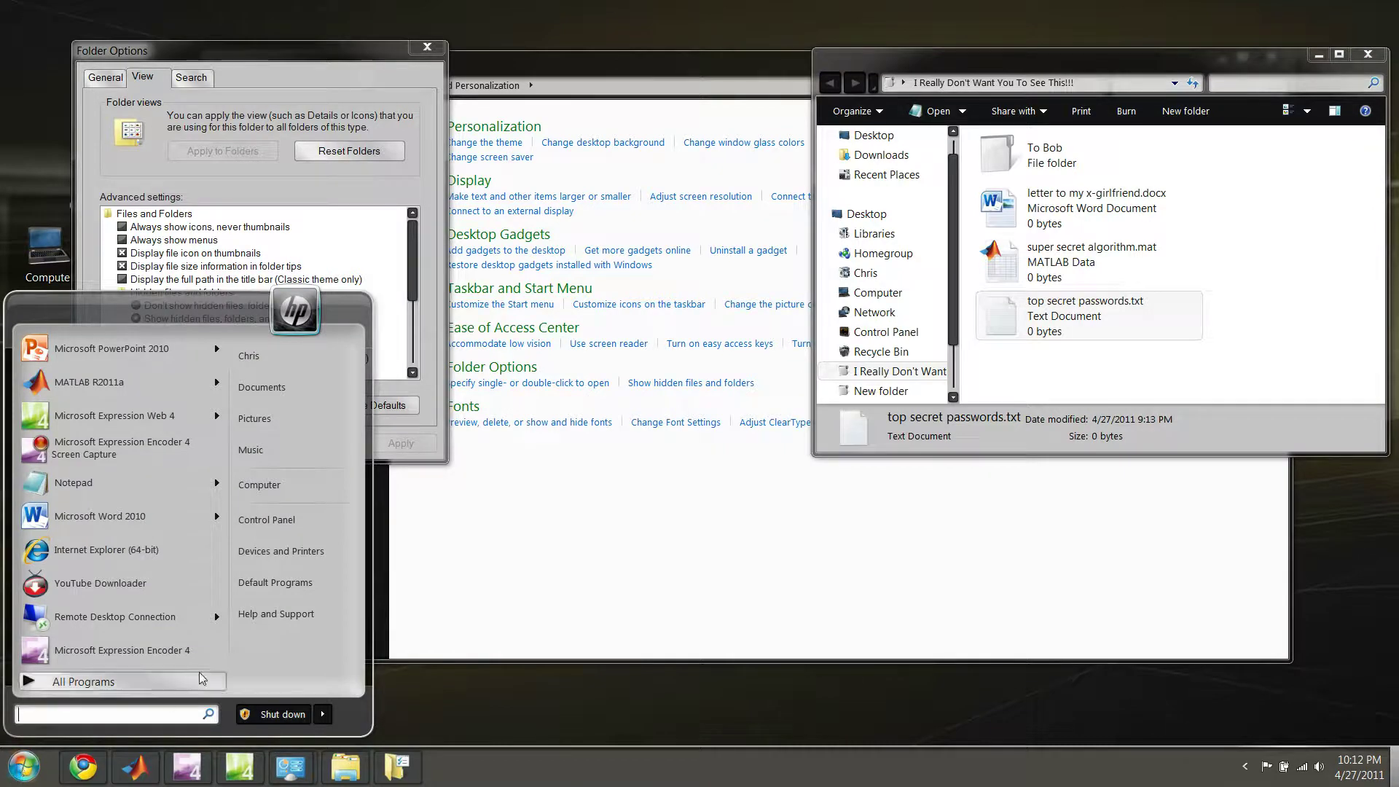
Step: Go to the Control Panel's Programs category with Programs and Features and Default Programs
left_click(278, 522)
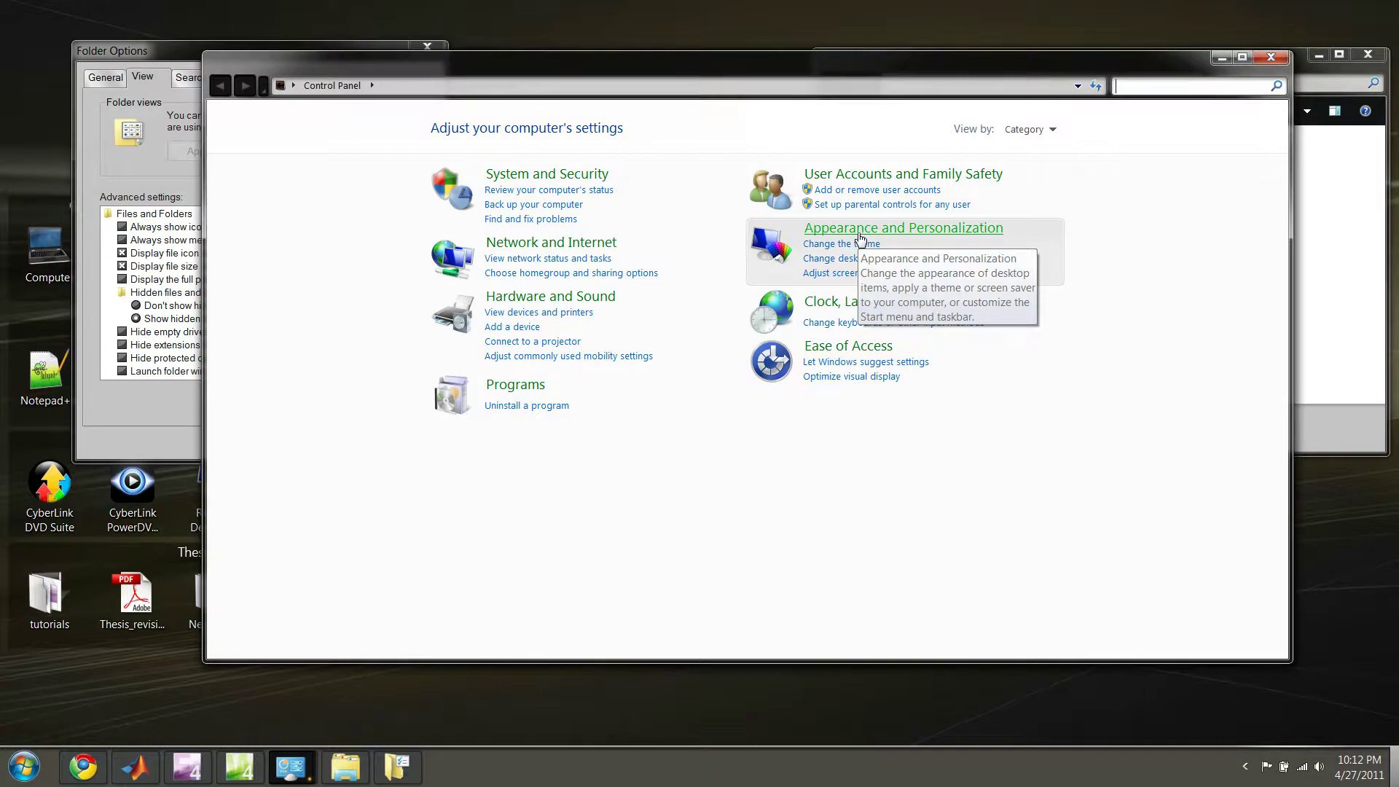
left_click(860, 235)
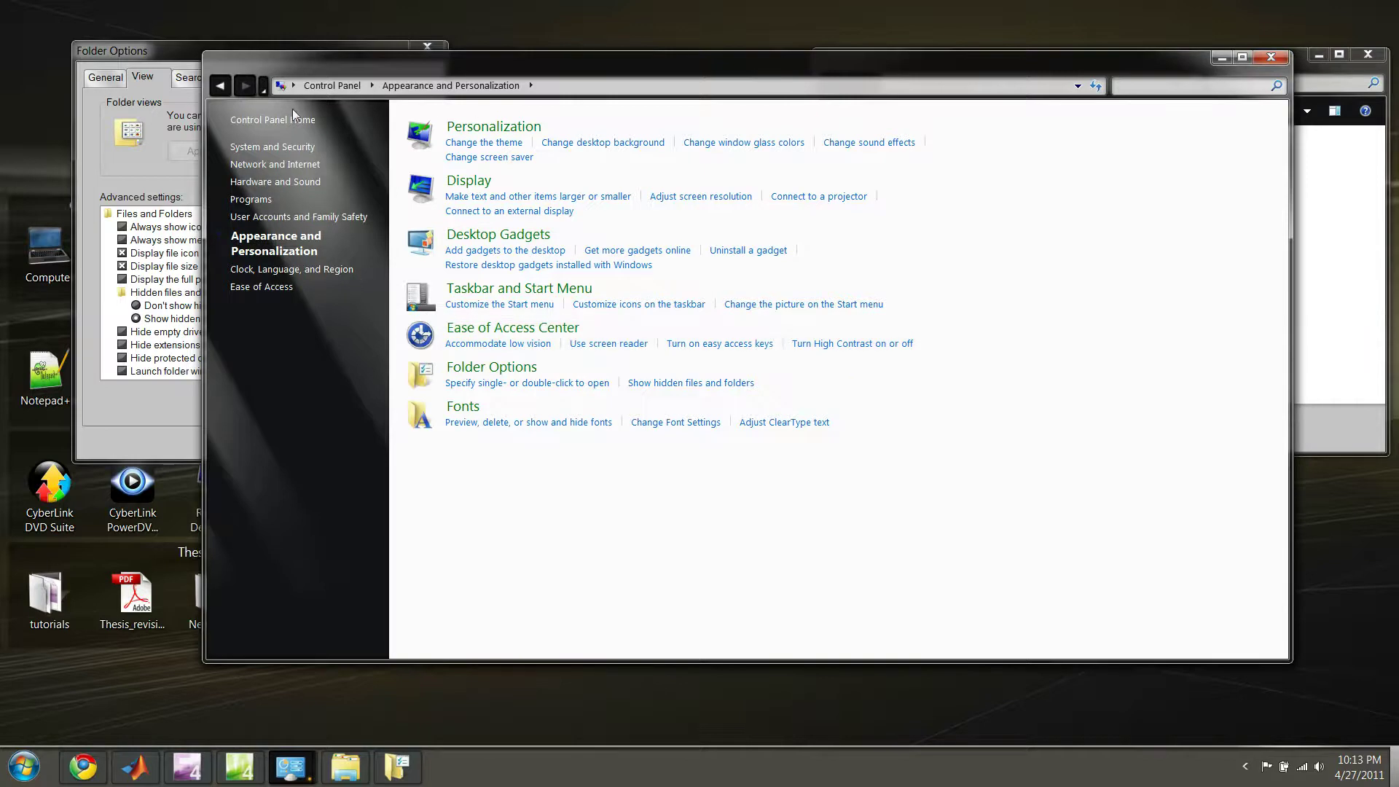
left_click(220, 86)
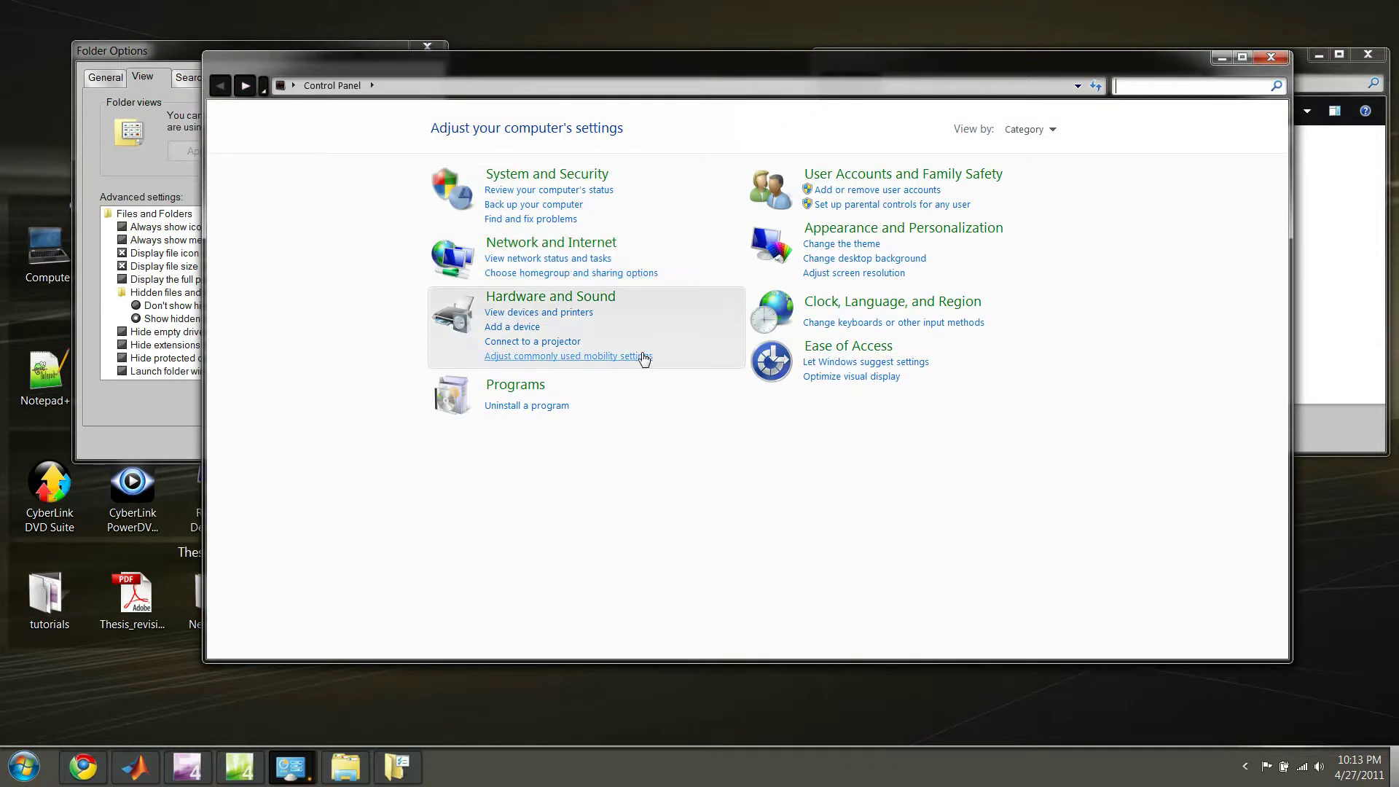
left_click(532, 386)
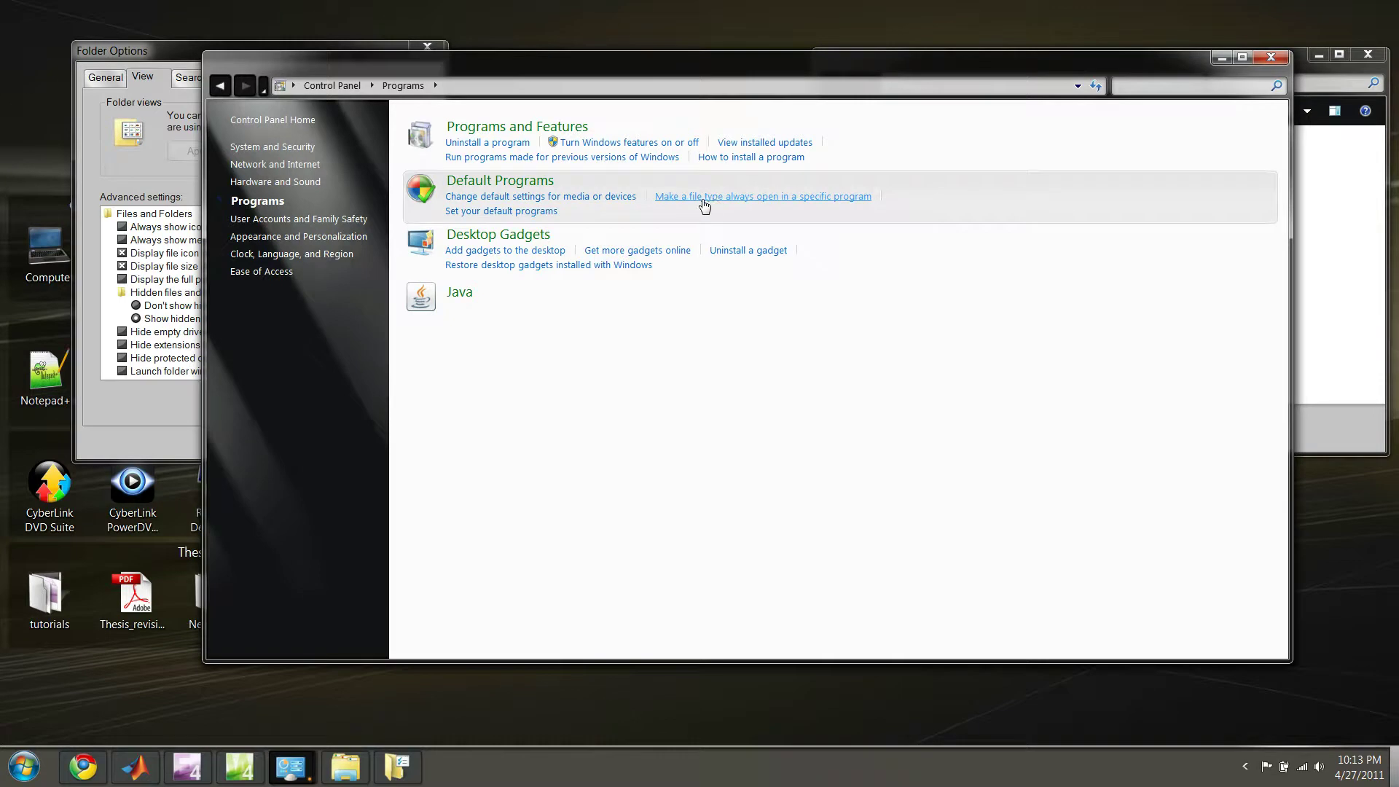
Step: Open Set Associations and scroll the extension list from .crd down toward .mig
left_click(807, 198)
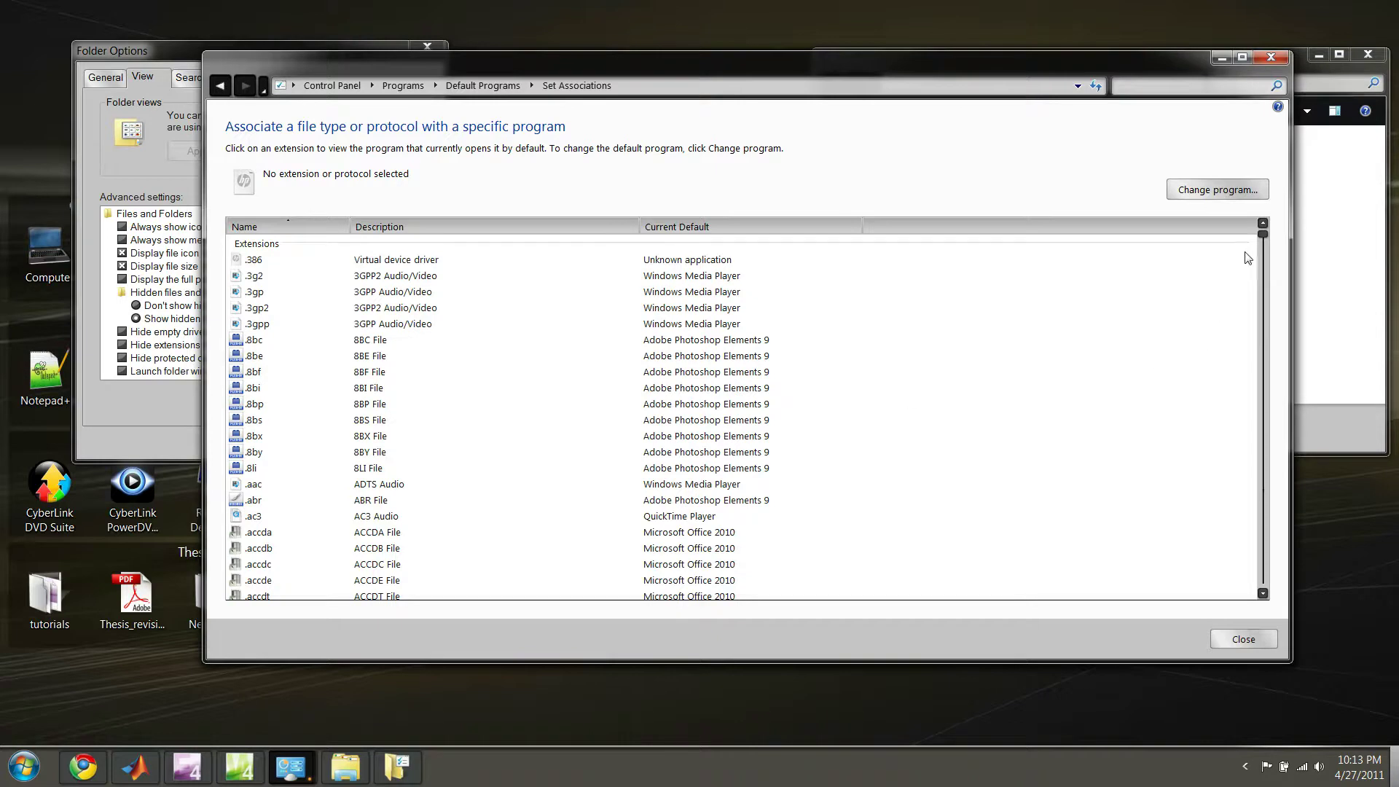
left_click_drag(1262, 234, 1275, 285)
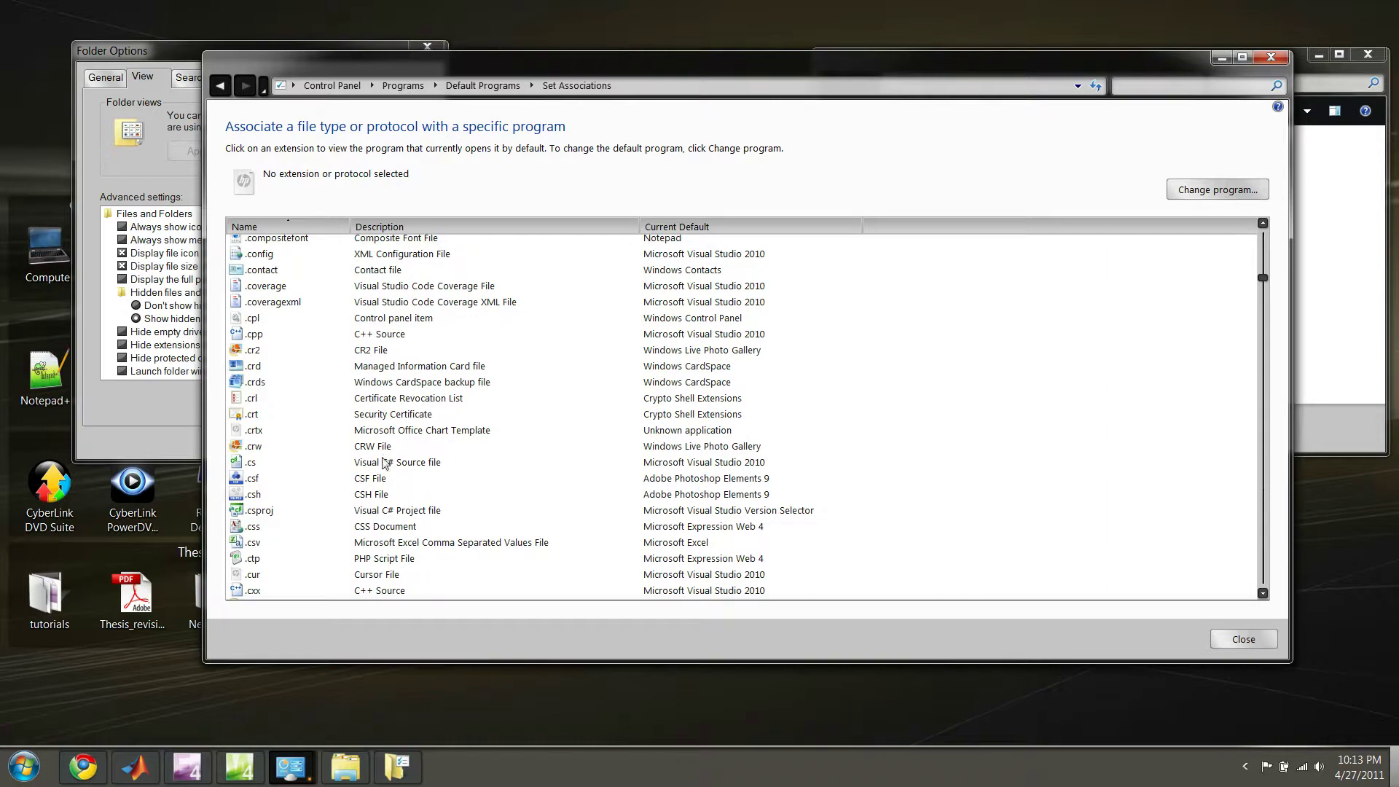
left_click(290, 366)
scroll(295, 383, "down", 8)
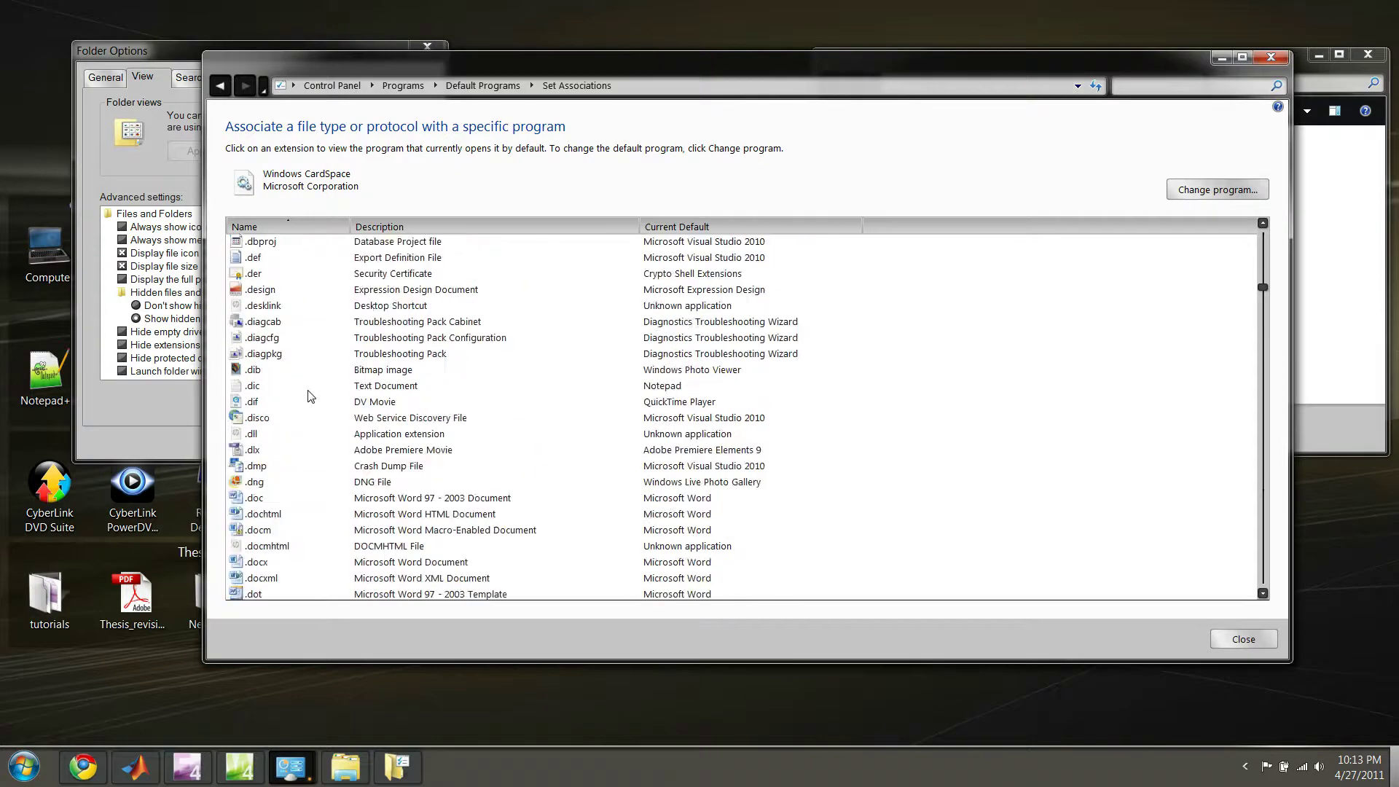
scroll(311, 395, "down", 20)
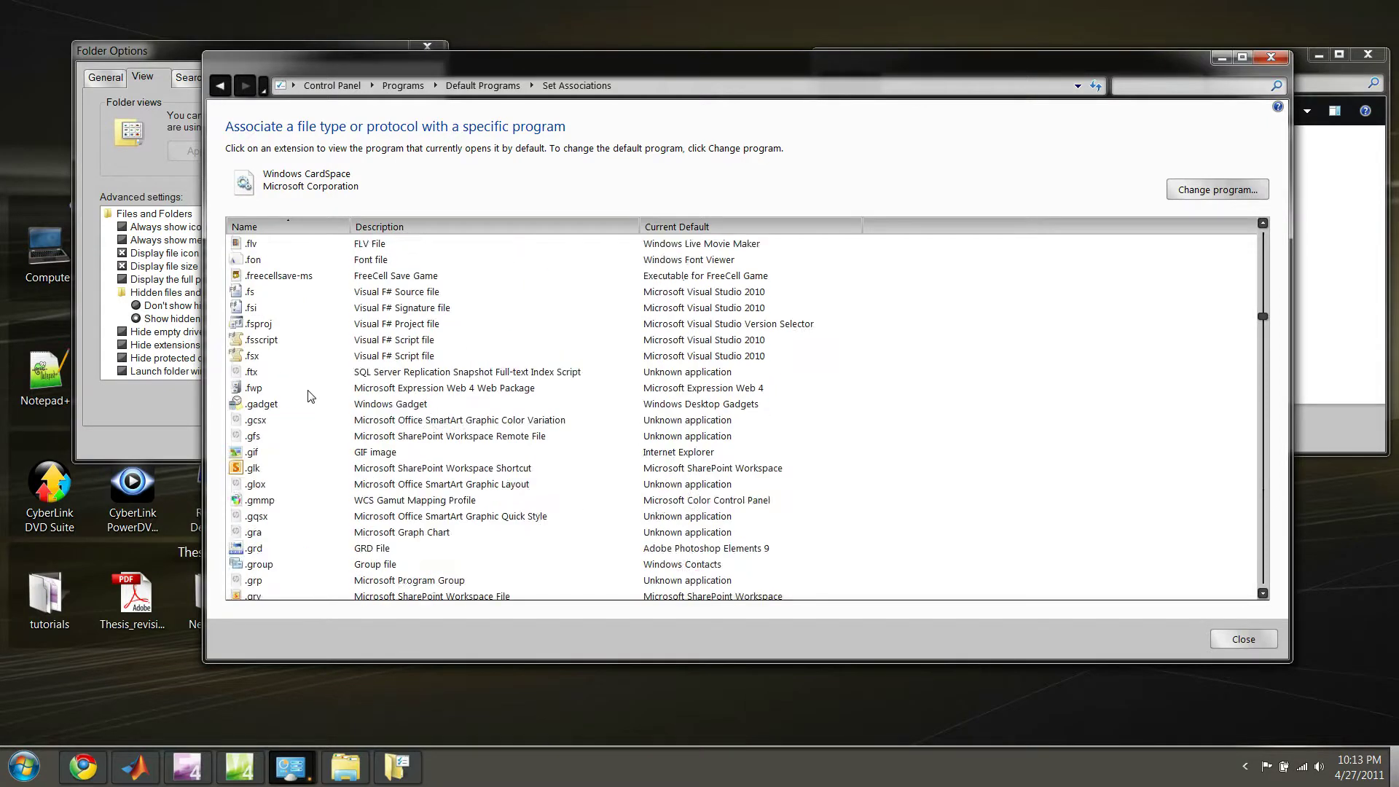
scroll(311, 396, "down", 20)
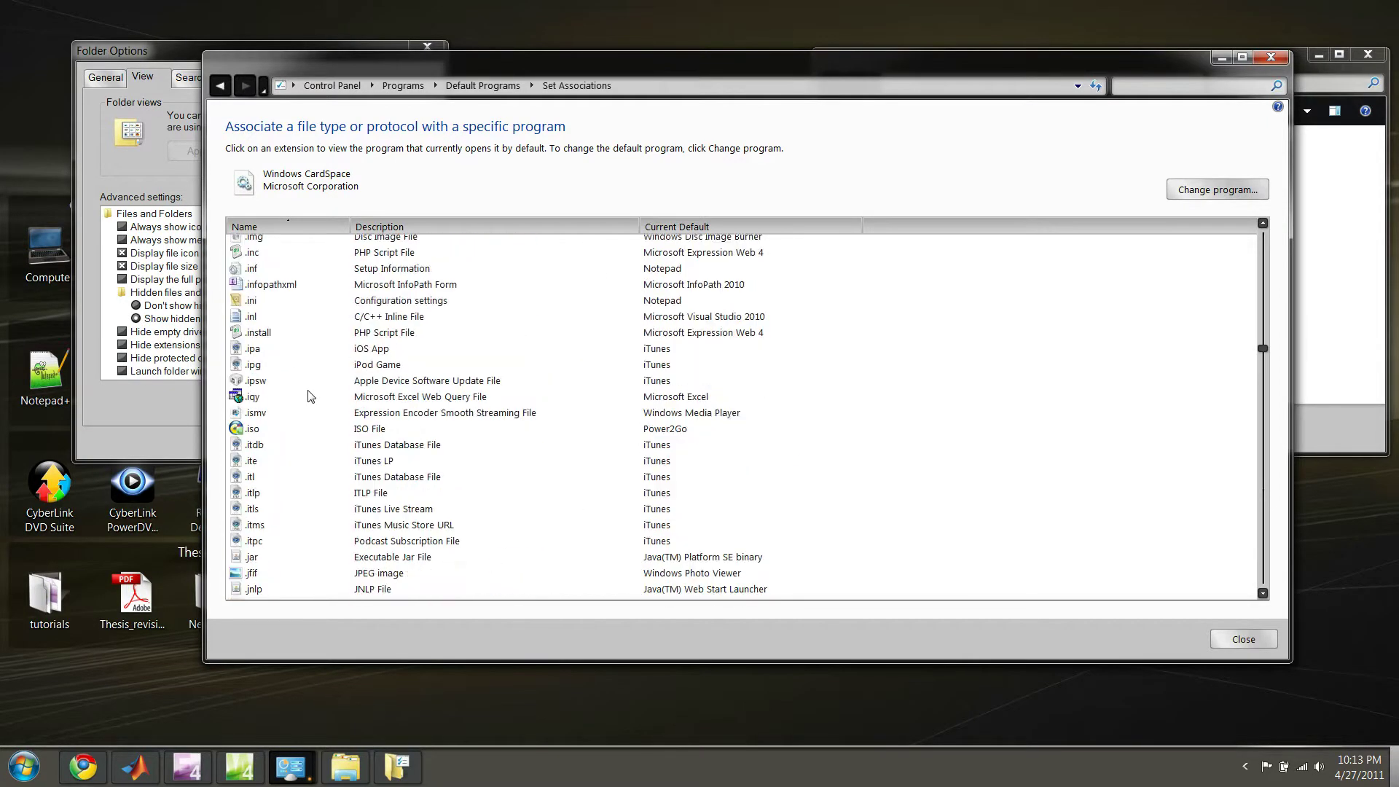
scroll(311, 396, "down", 10)
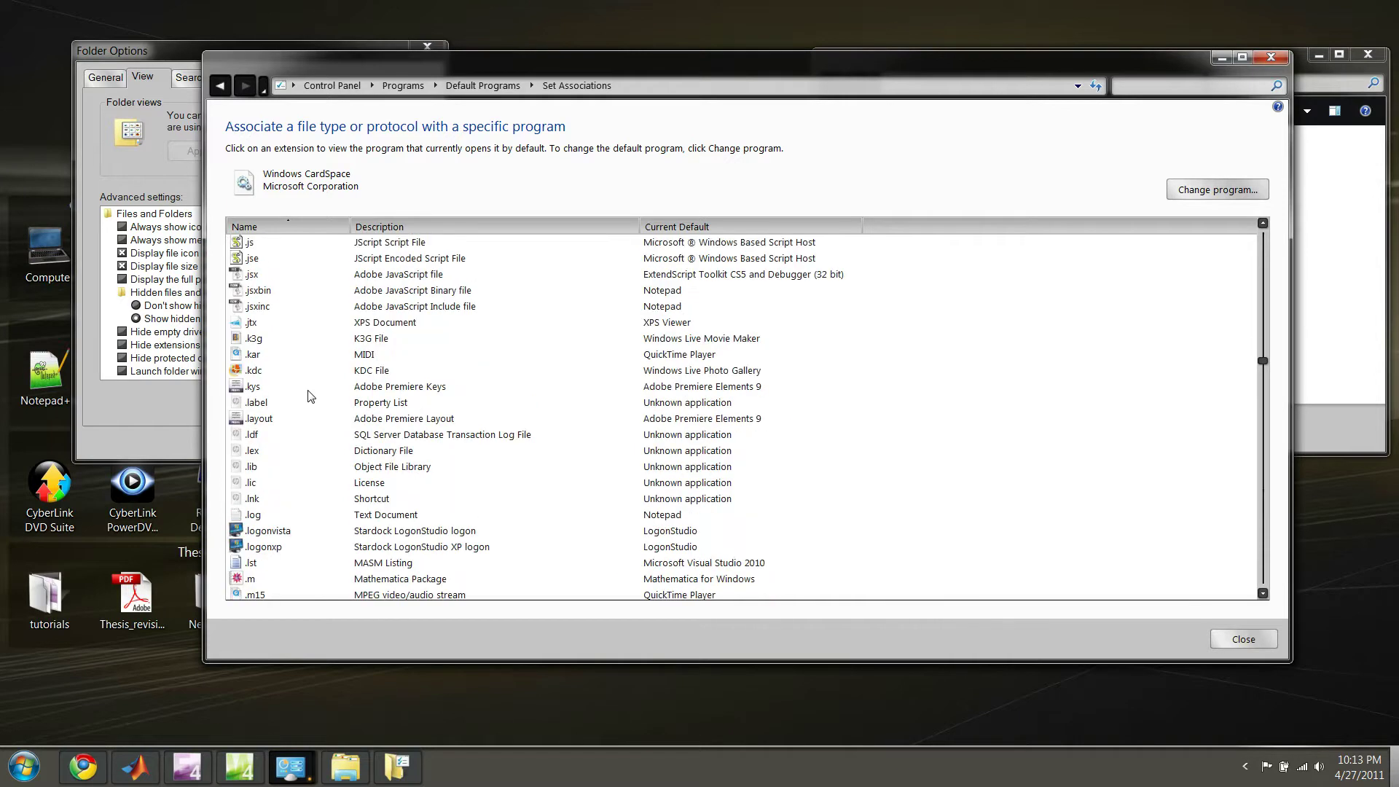
scroll(311, 396, "down", 5)
scroll(311, 396, "down", 10)
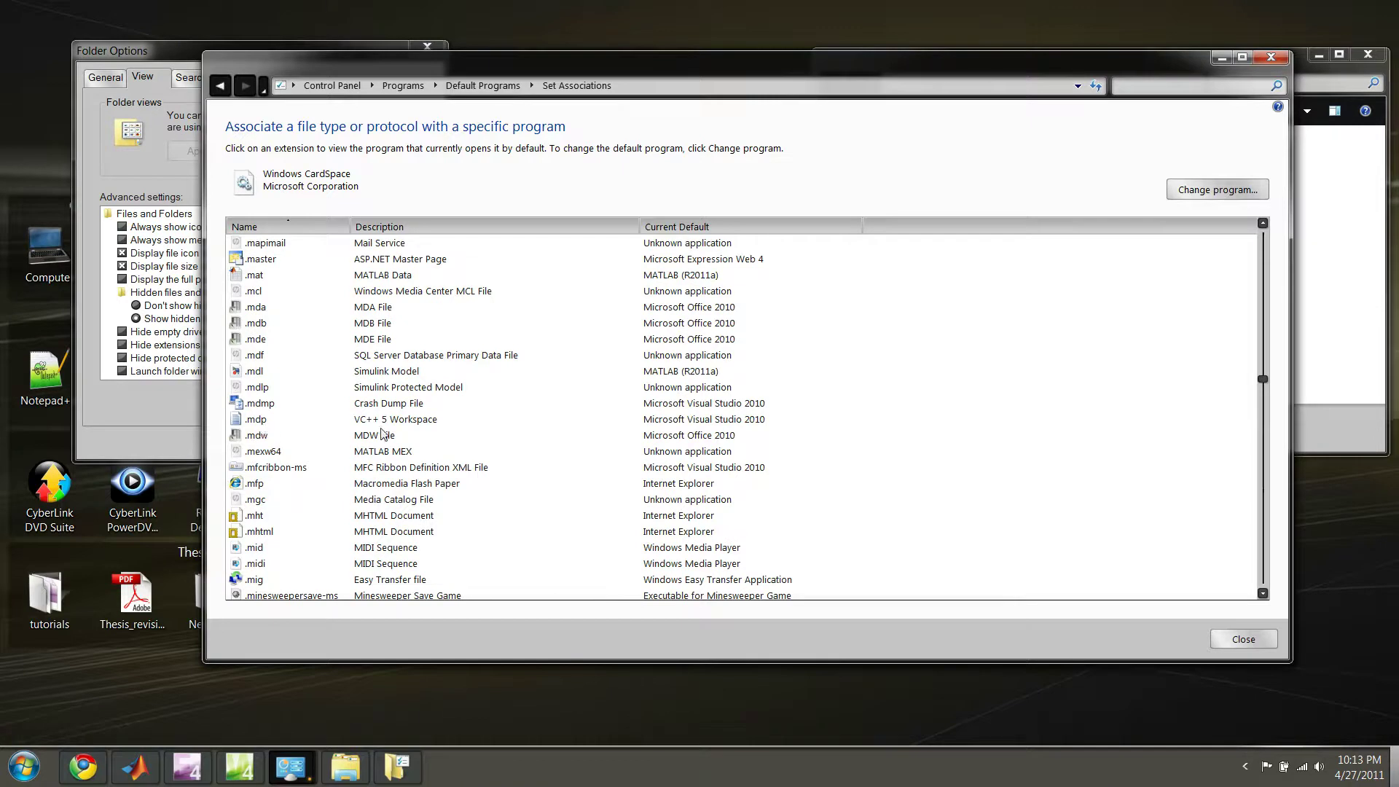
Step: Rename top secret passwords.txt to top secret passwords.mig, accepting the extension-change warning
left_click(1373, 268)
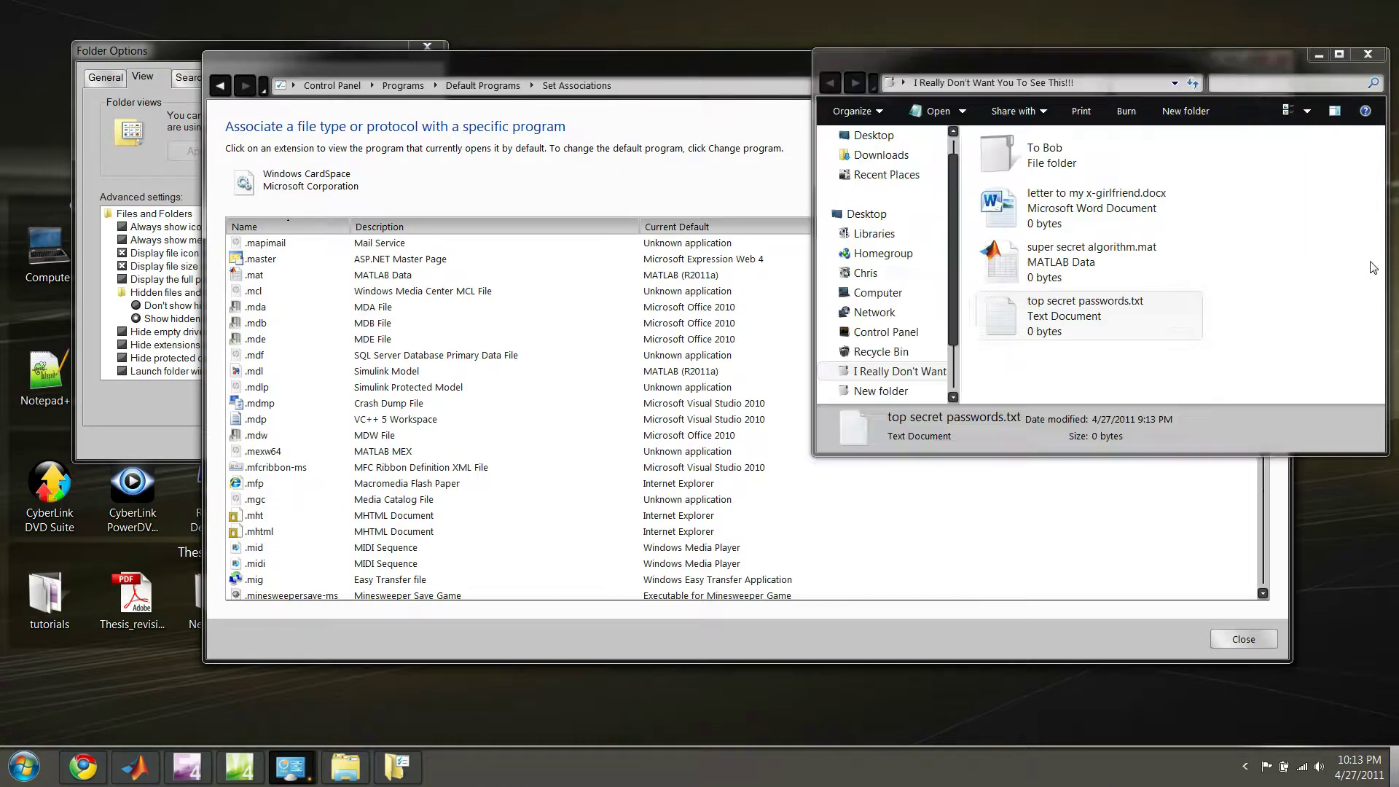
right_click(1024, 312)
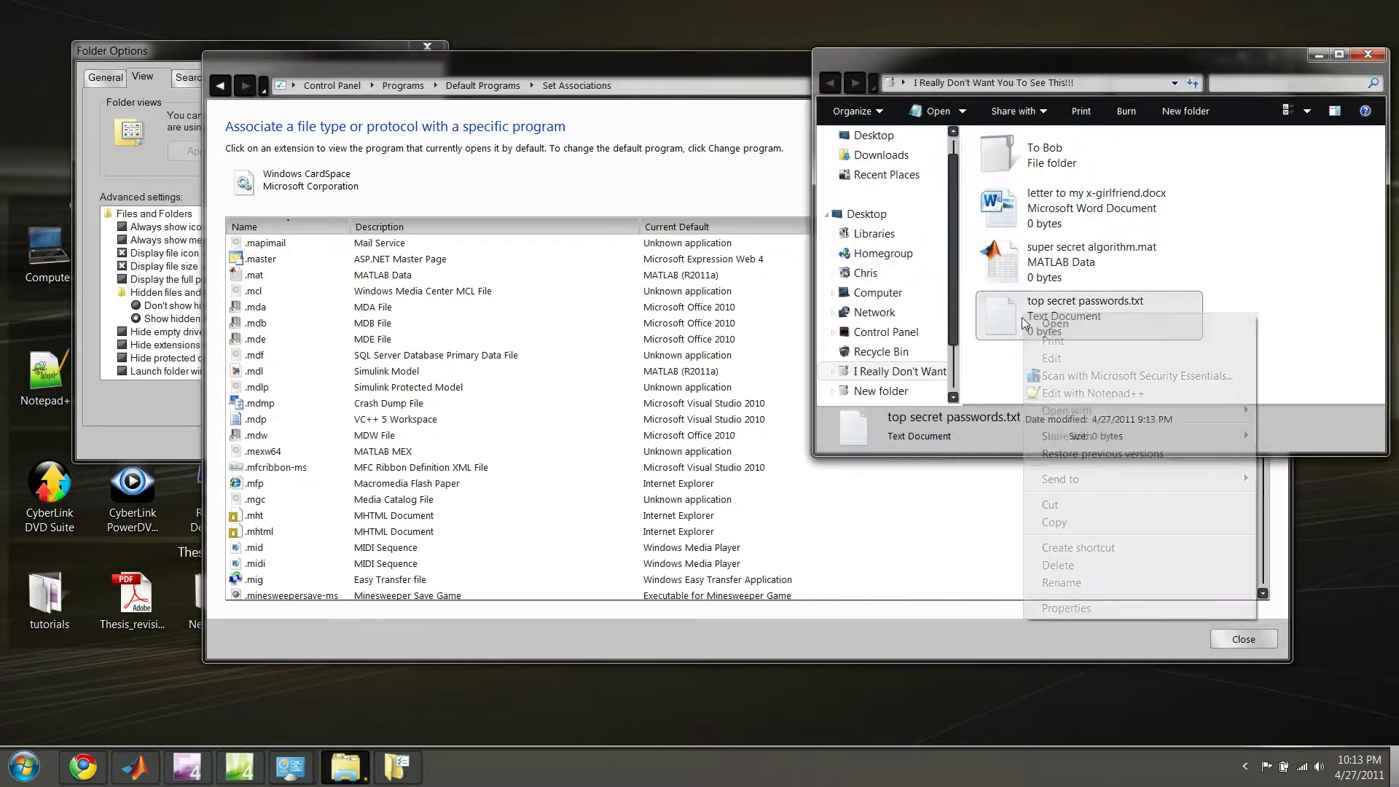
left_click(1107, 580)
key("Right")
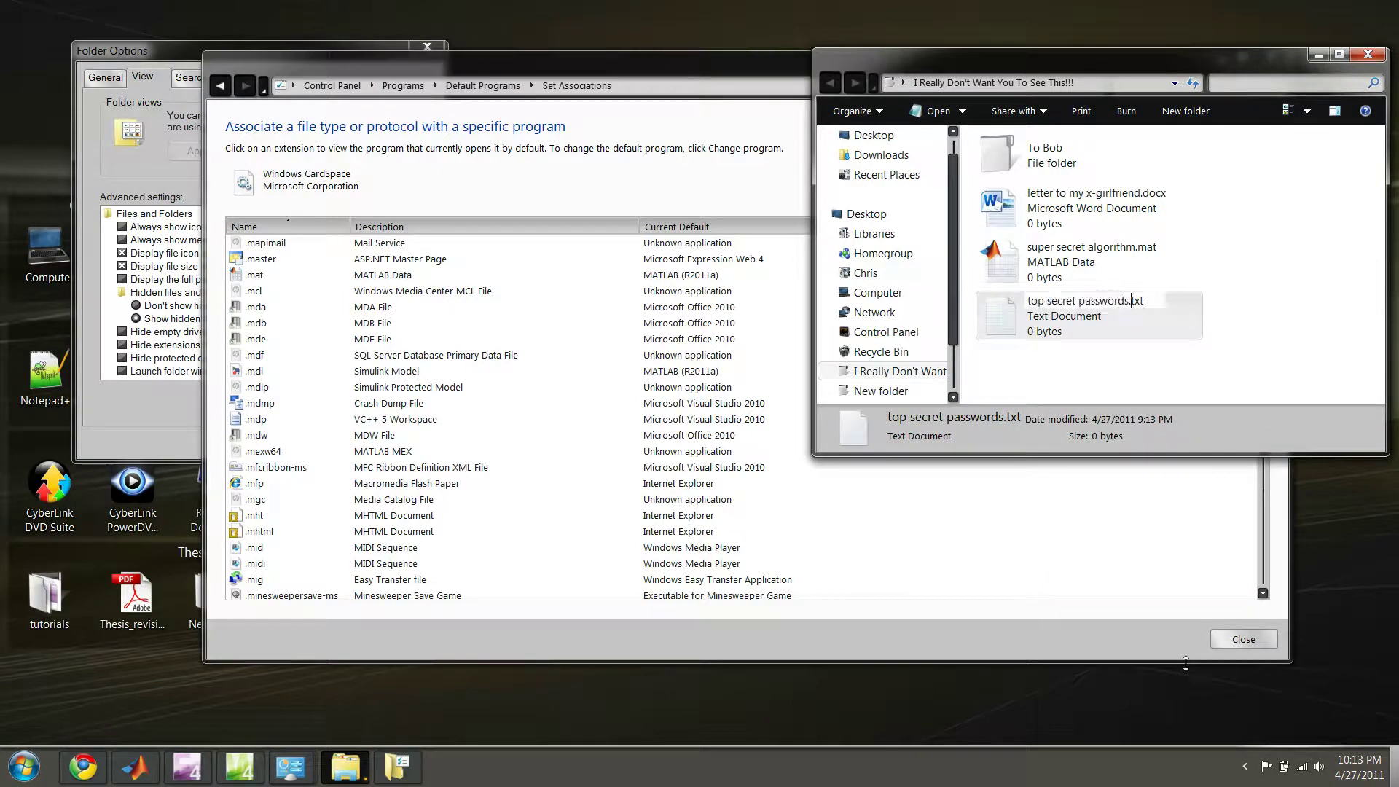
key("BackSpace")
key("BackSpace")
key("BackSpace")
type("mig")
left_click(1131, 397)
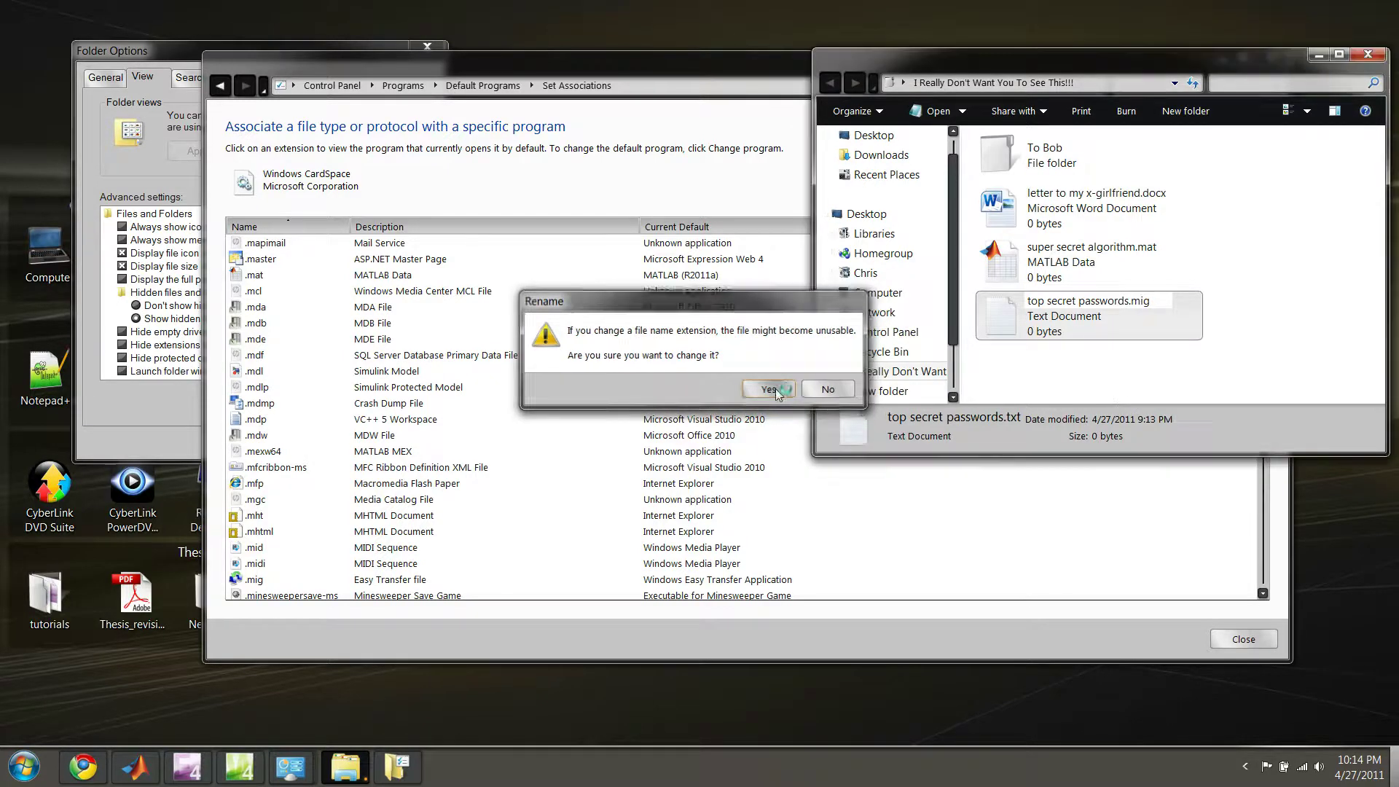
left_click(775, 388)
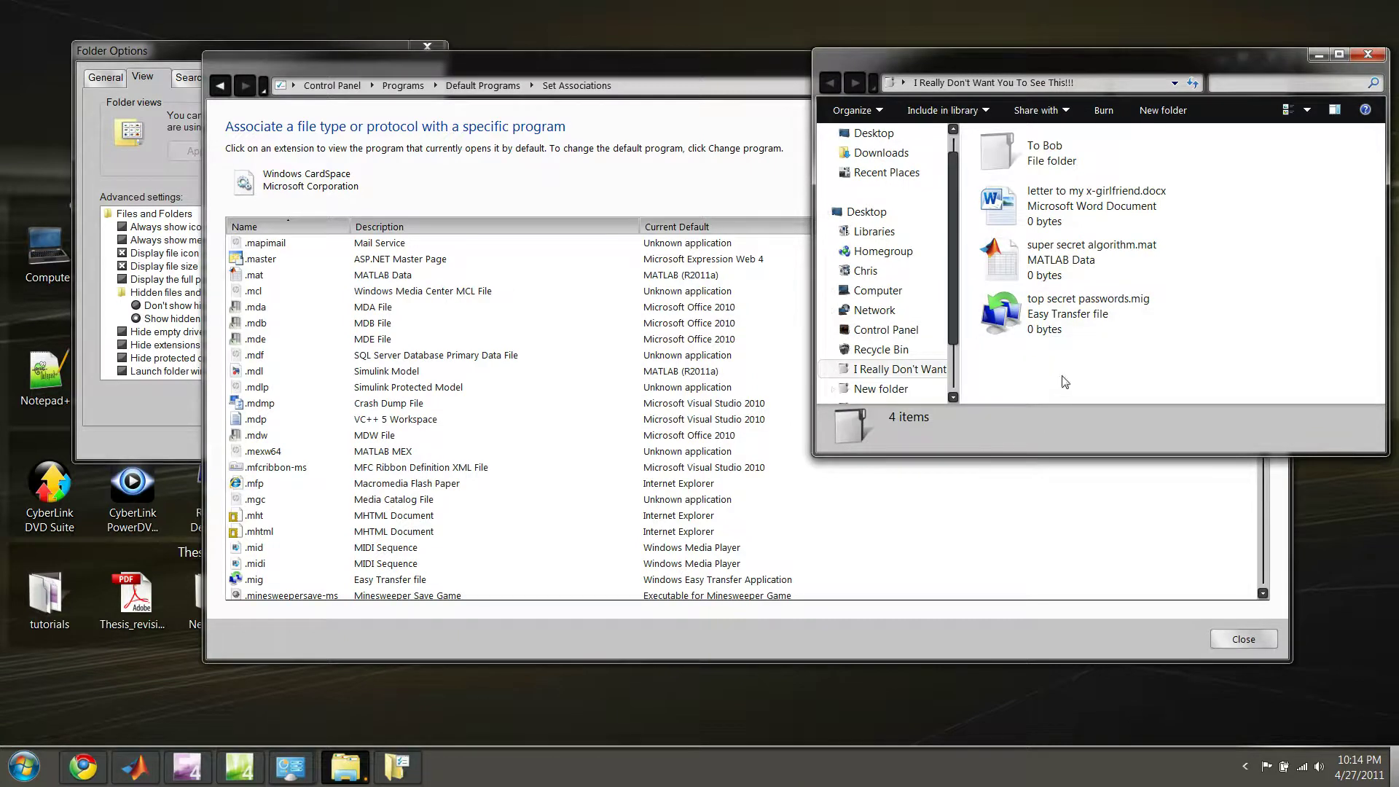
mouse_move(1042, 330)
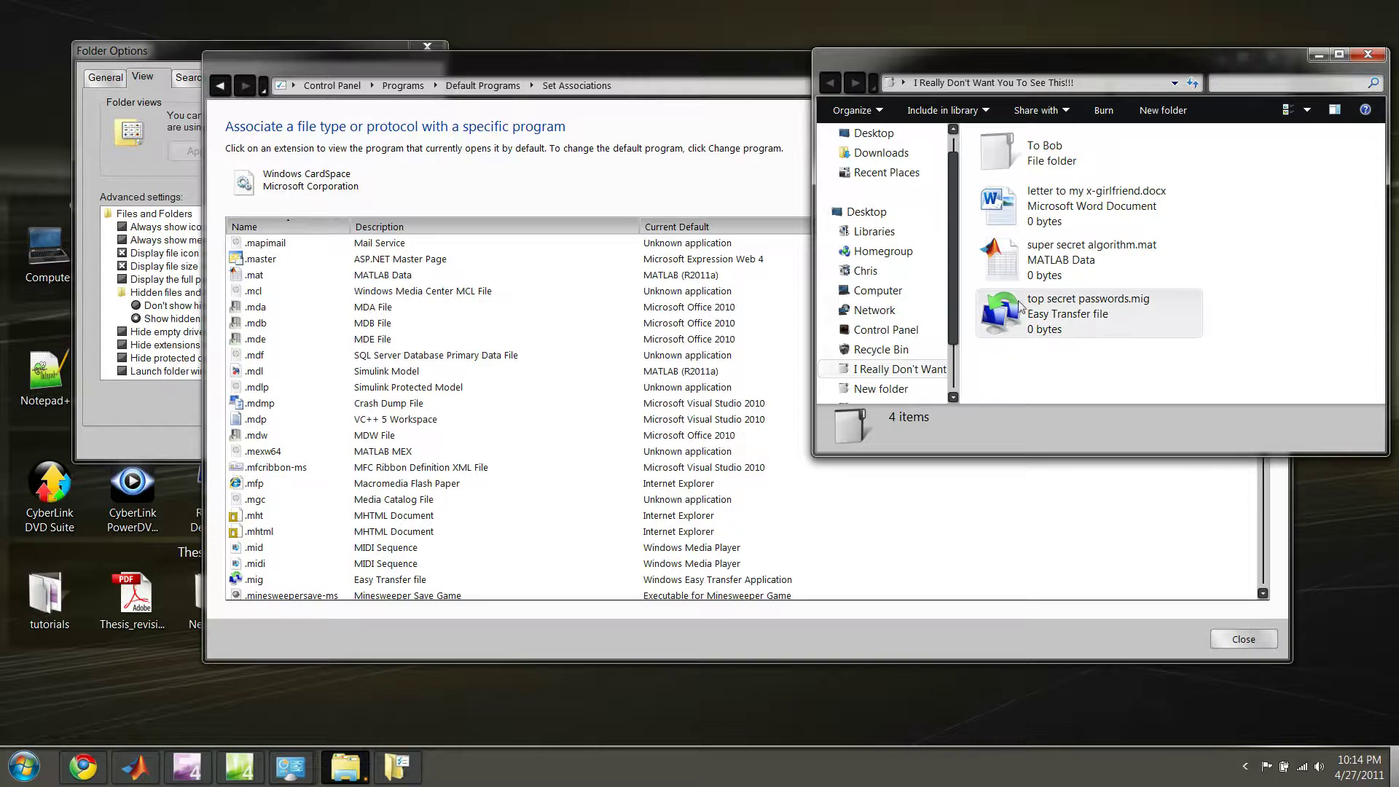
Step: Rename top secret passwords.mig back to top secret passwords.txt, accepting the extension warning
right_click(1033, 325)
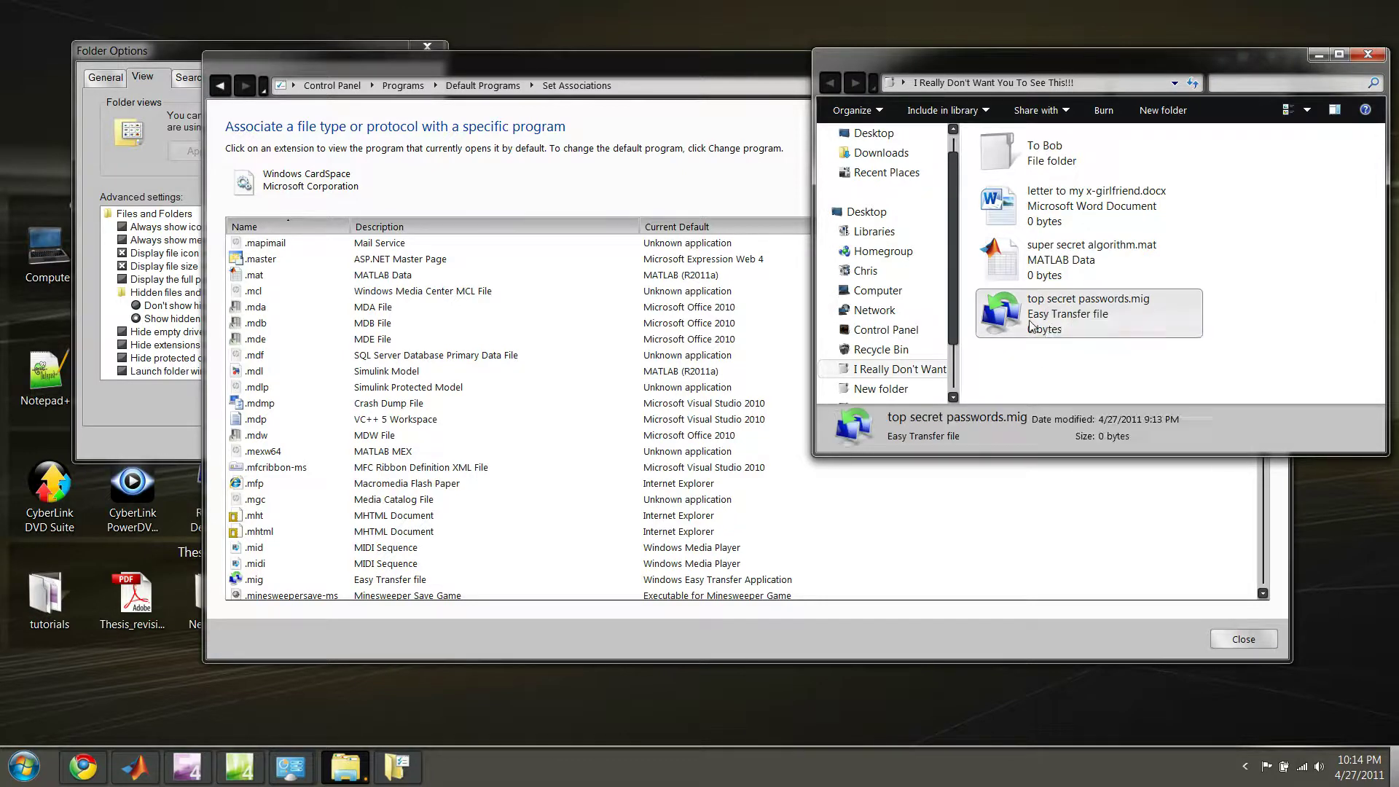
left_click(1098, 555)
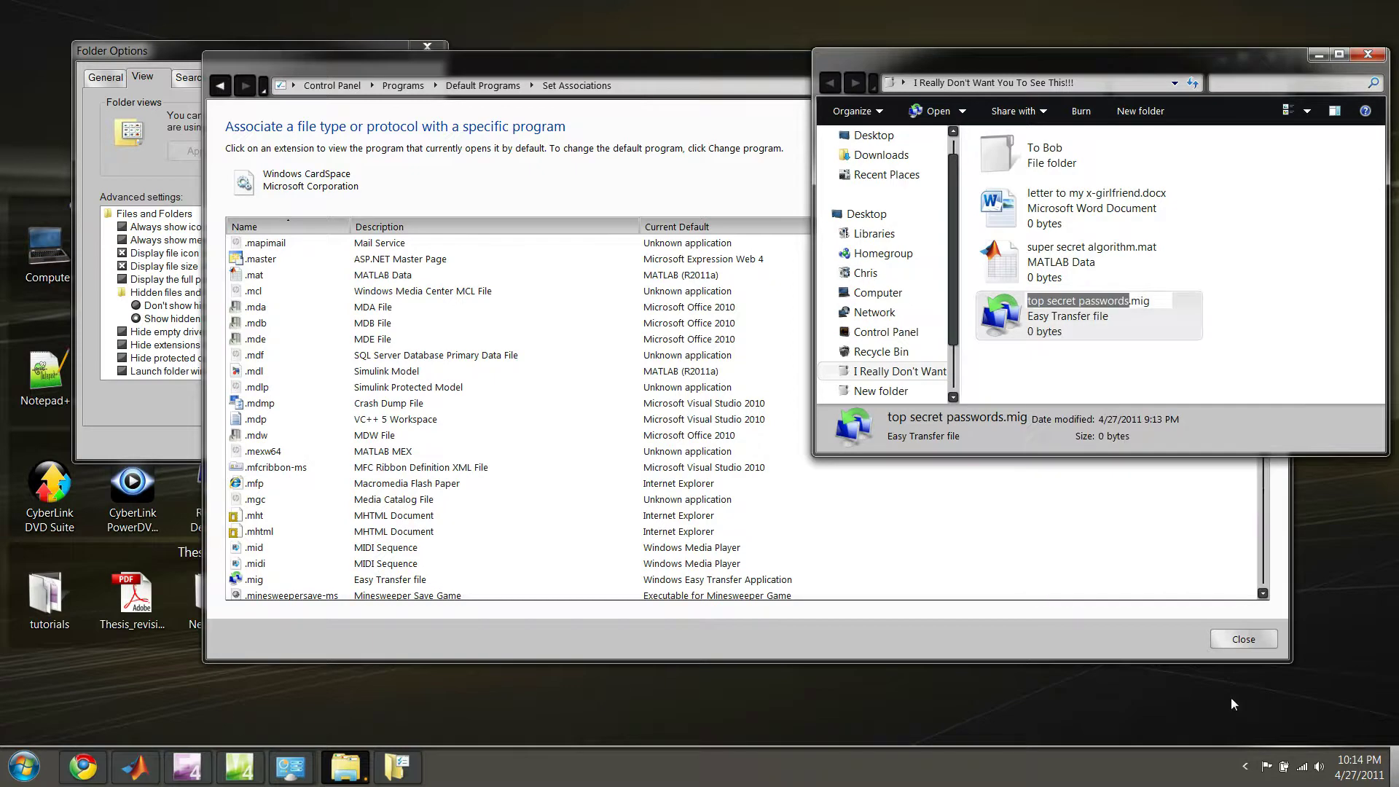
key("Right")
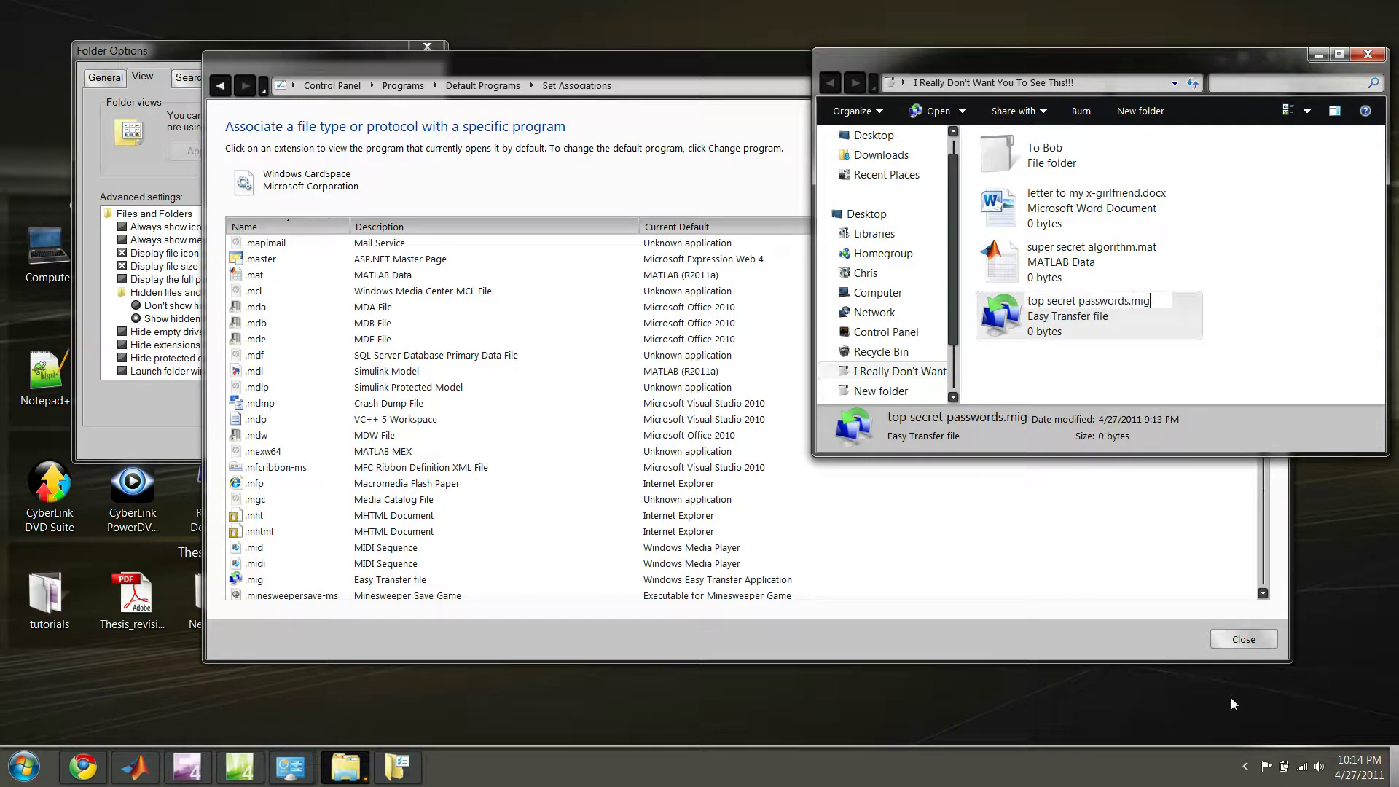
key("BackSpace")
key("BackSpace")
key("BackSpace")
key("BackSpace")
type(".txt")
key("Return")
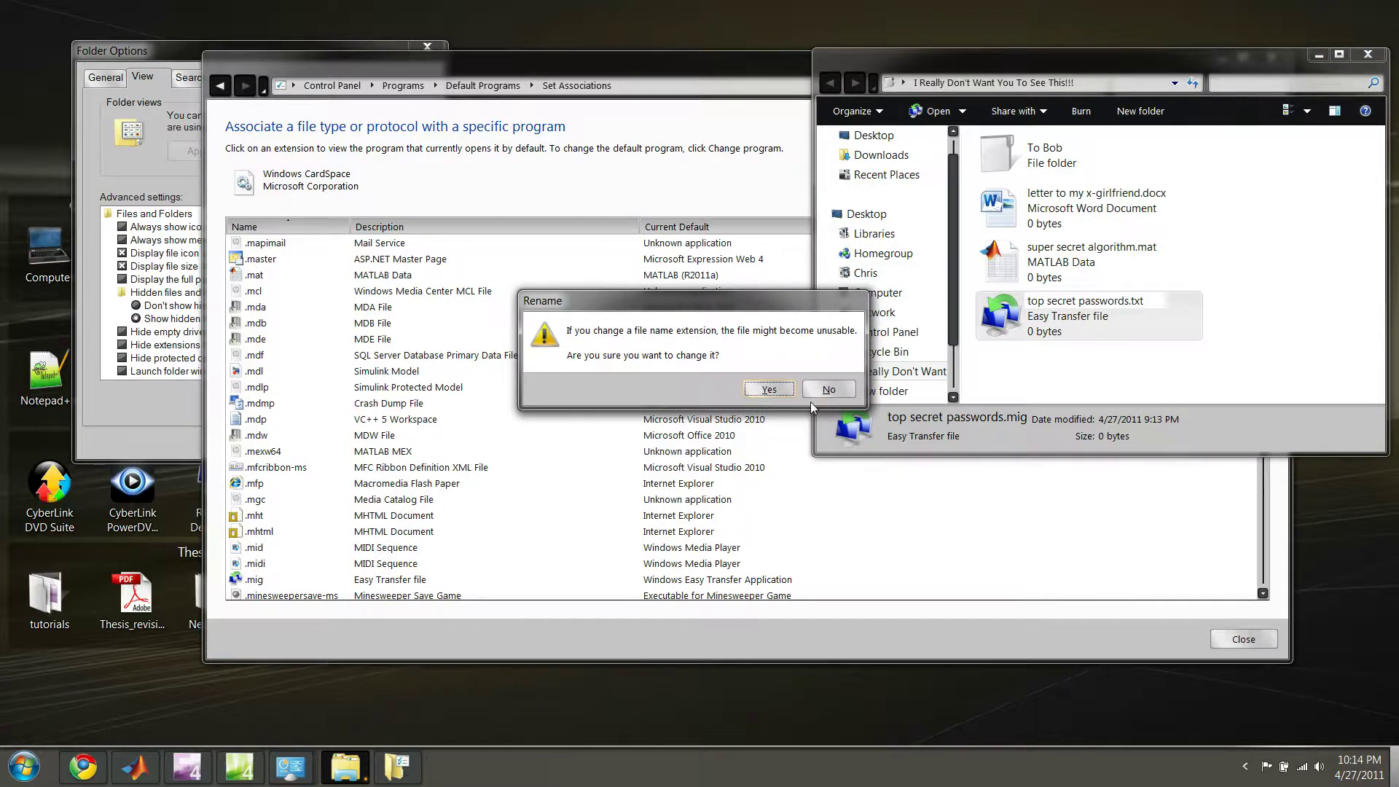
left_click(769, 389)
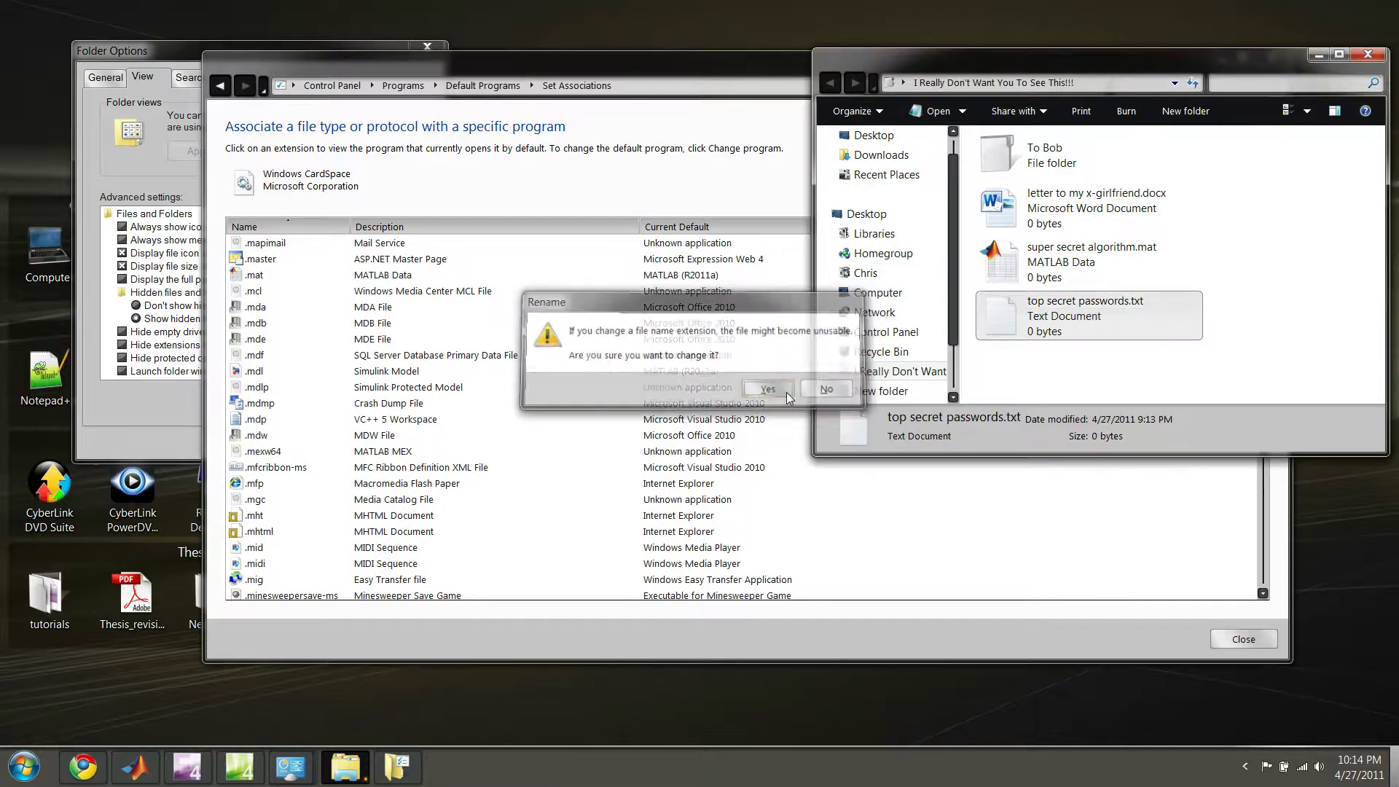
left_click(1128, 382)
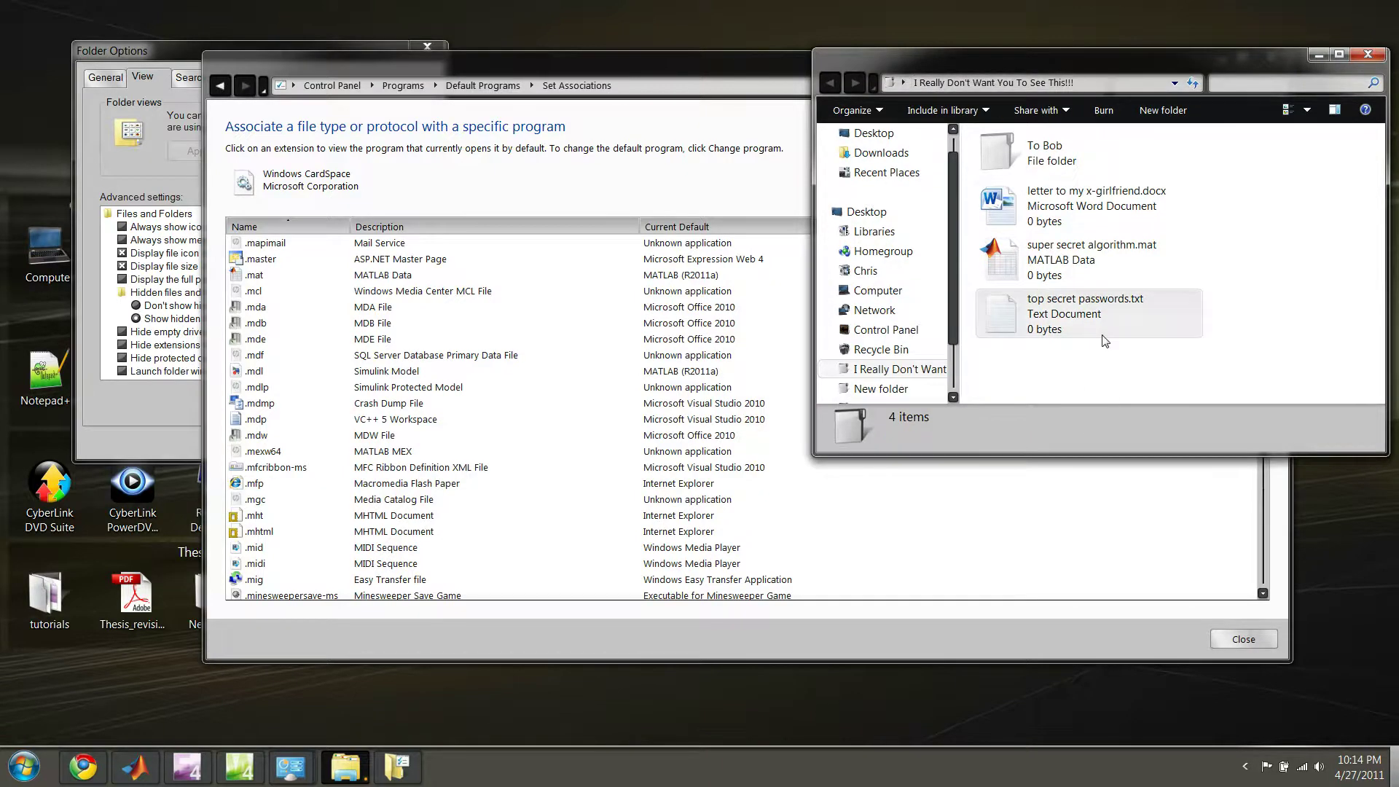
mouse_move(1105, 340)
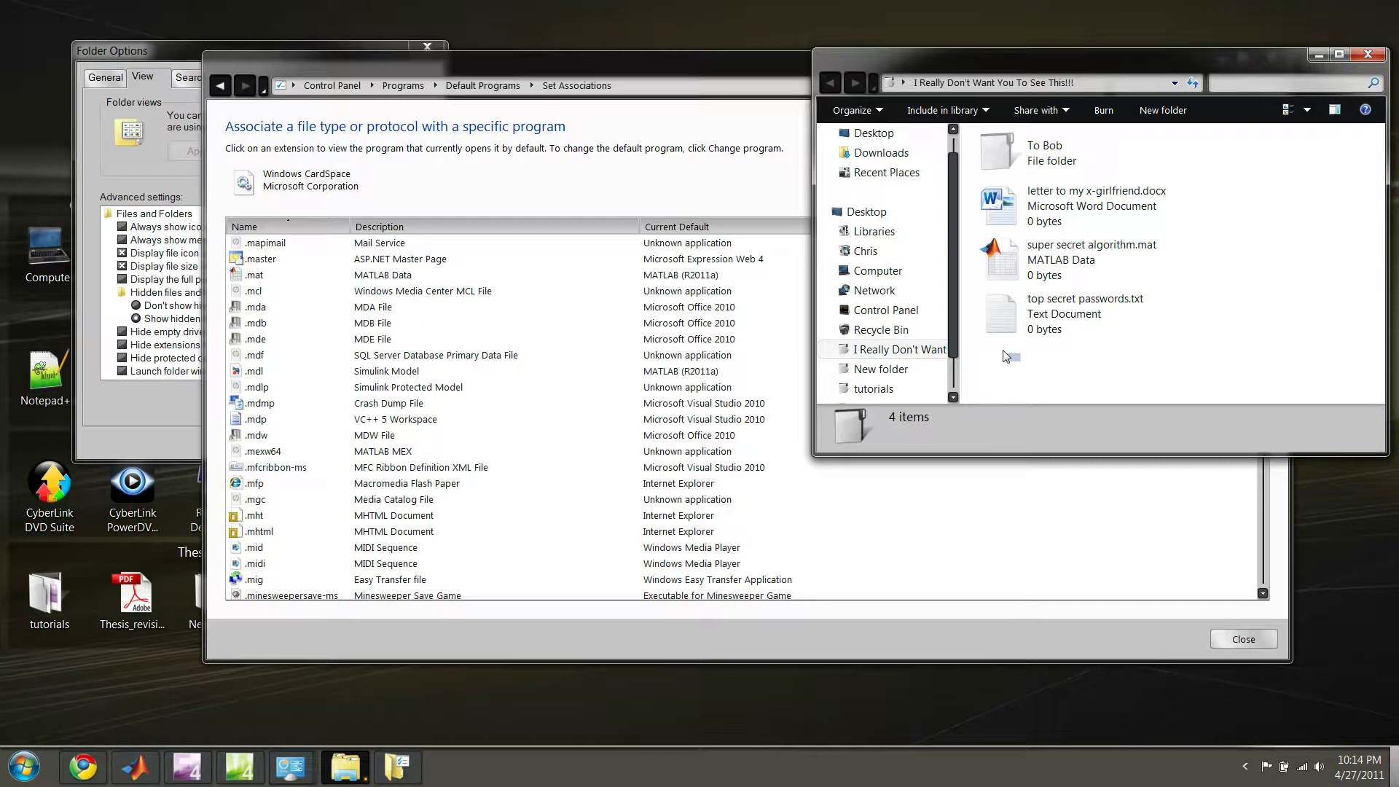
left_click_drag(1021, 361, 1092, 127)
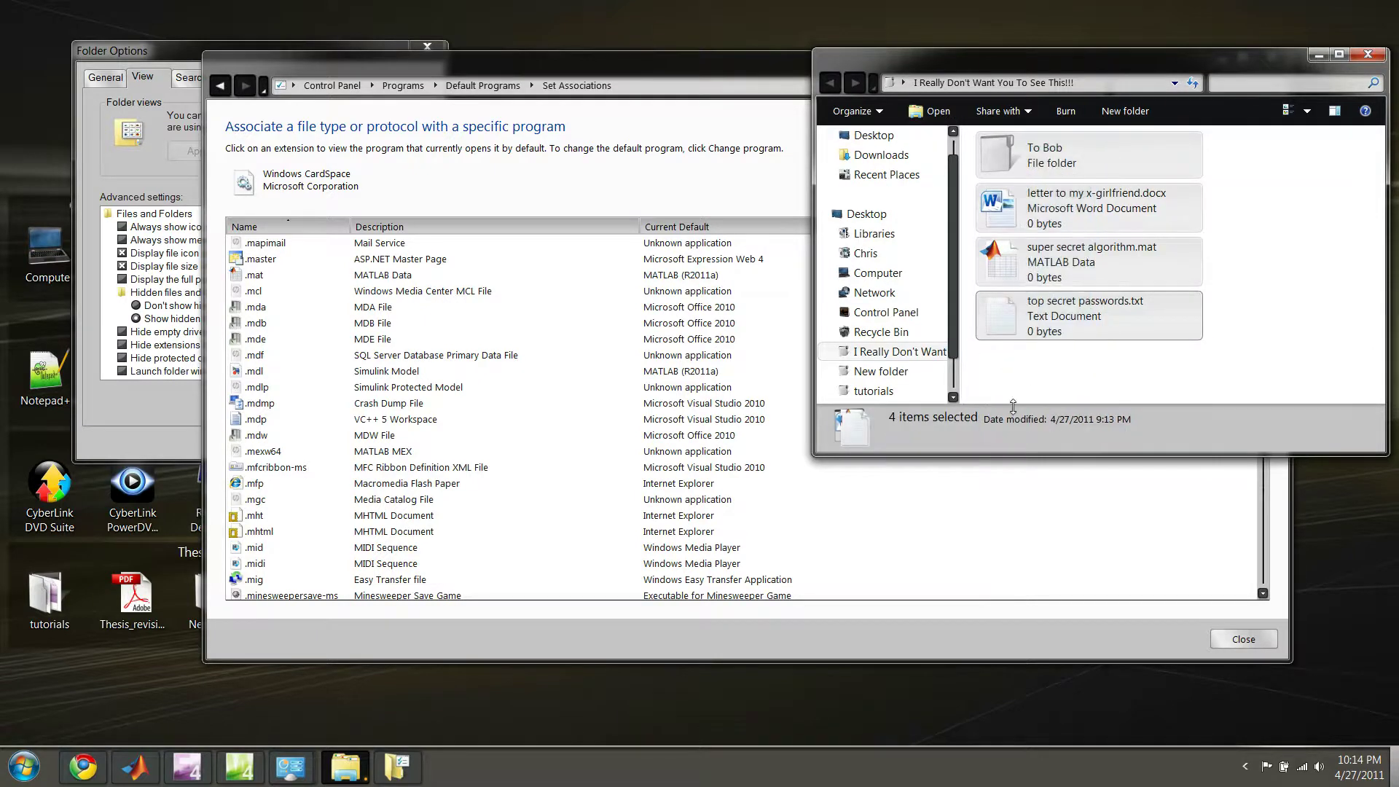
left_click(953, 397)
left_click(952, 397)
left_click(953, 397)
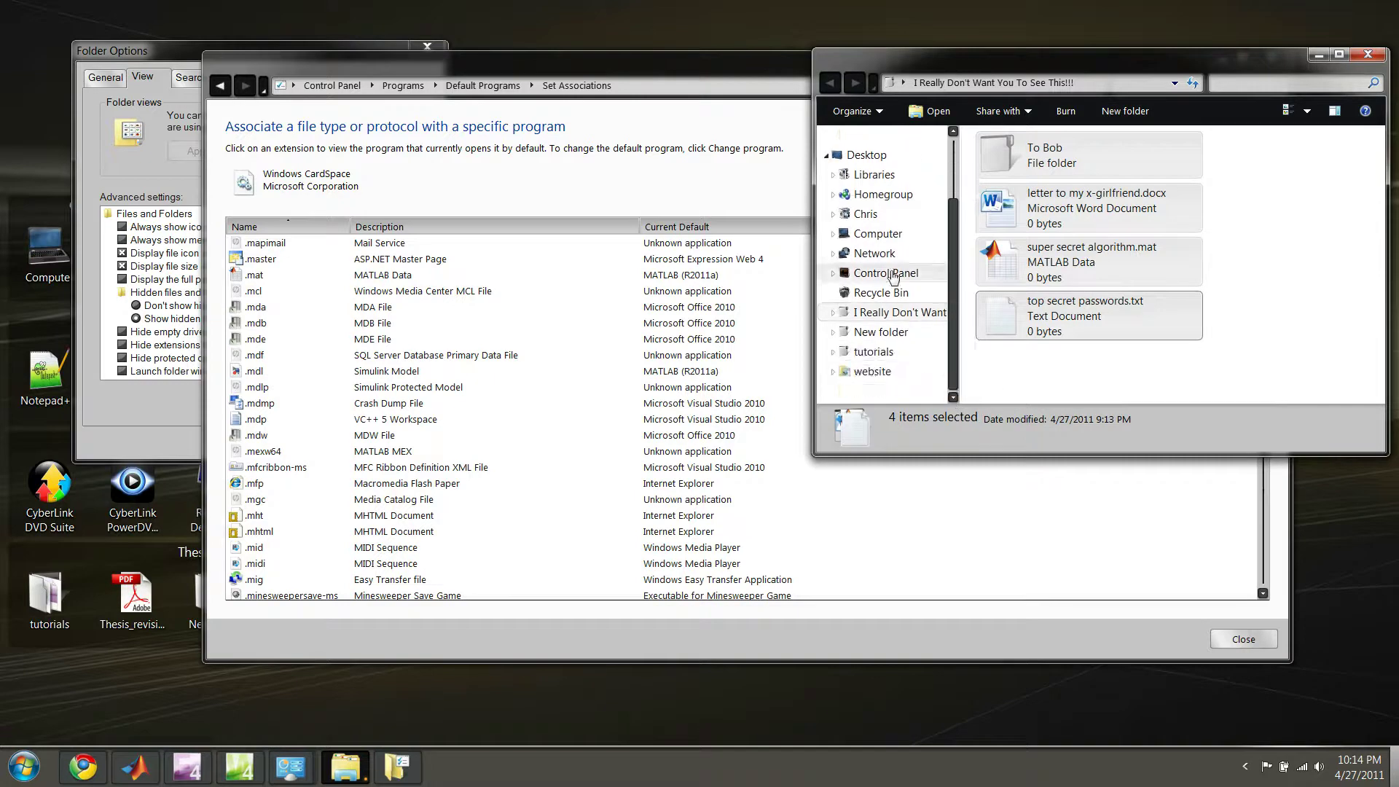
Step: Navigate from Computer through Local Disk (C:), Windows and debug into the WIA folder
left_click(865, 215)
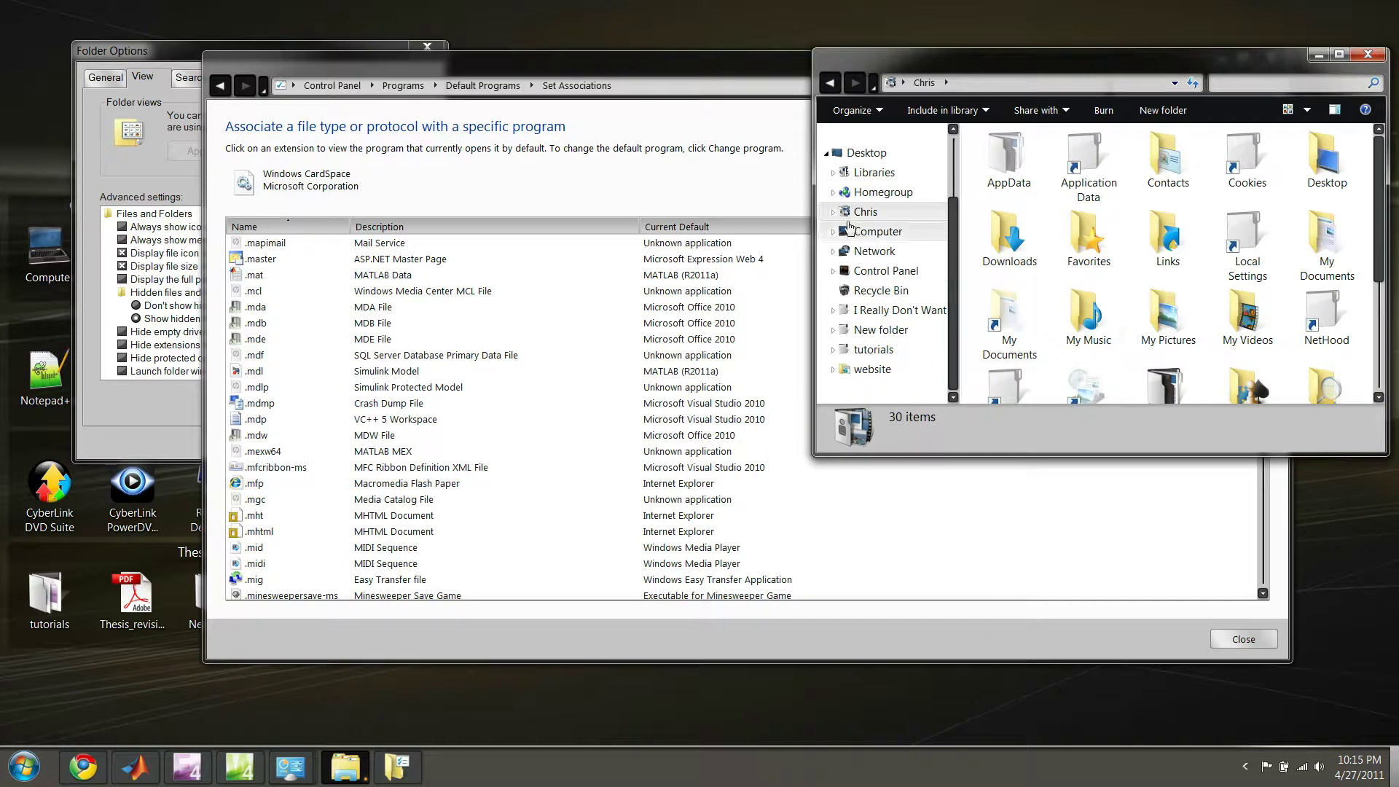
double_click(896, 211)
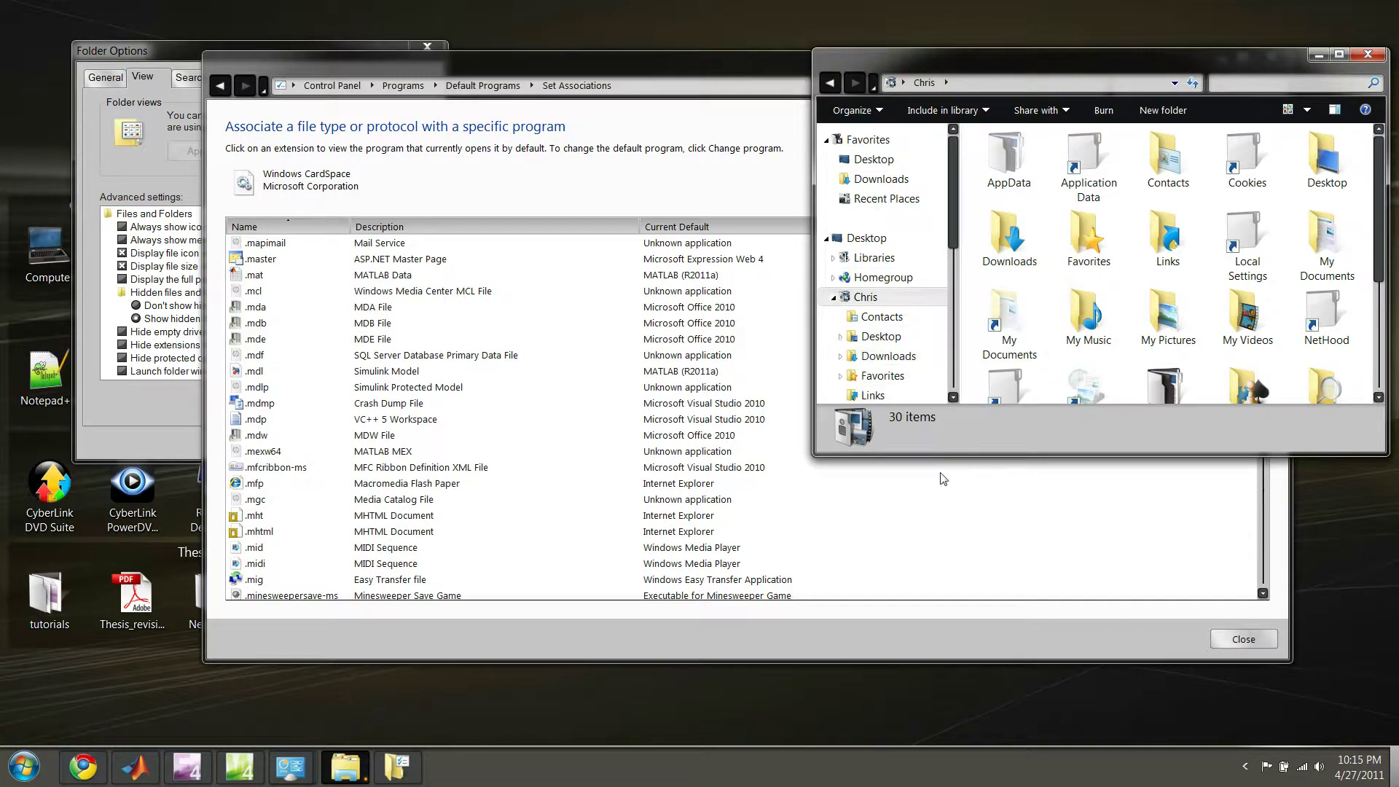
left_click(952, 397)
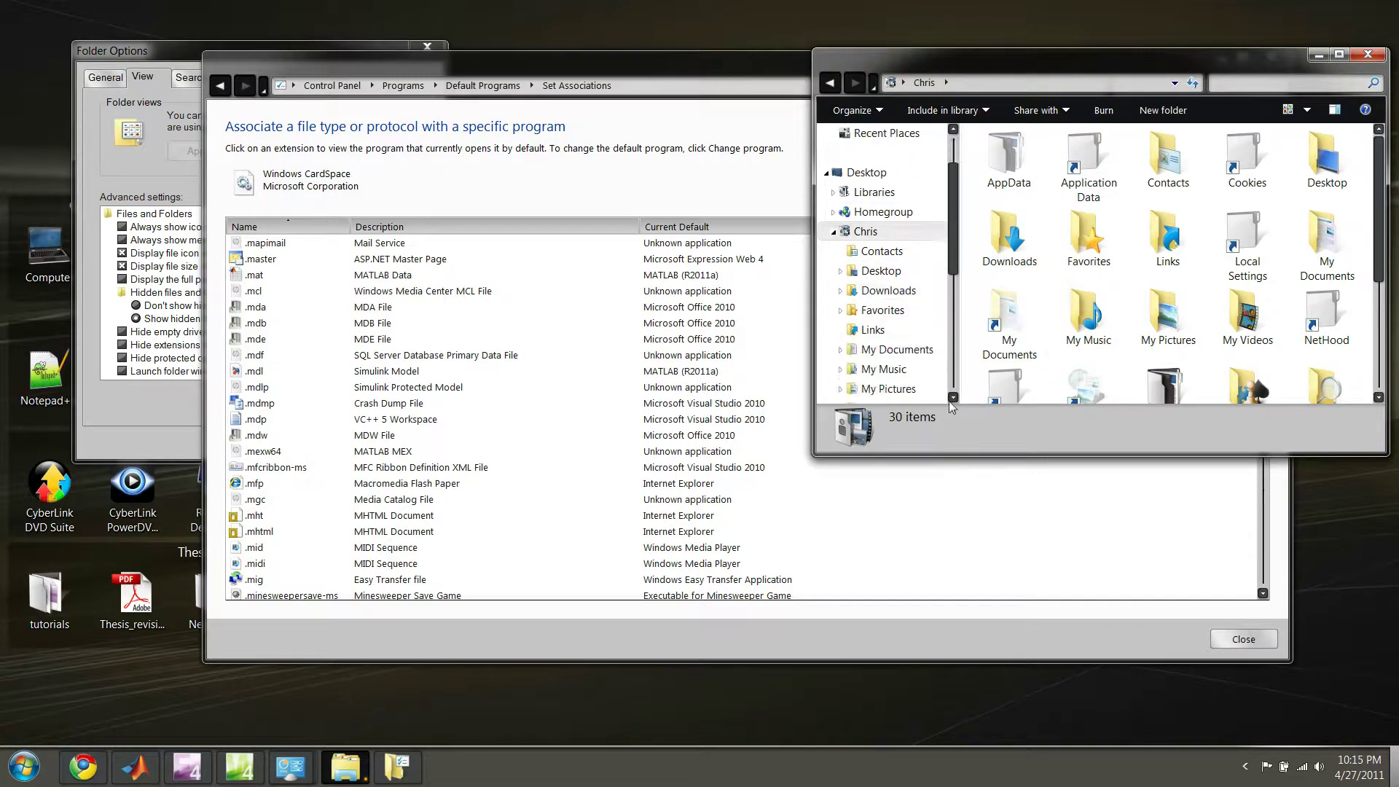
left_click(832, 211)
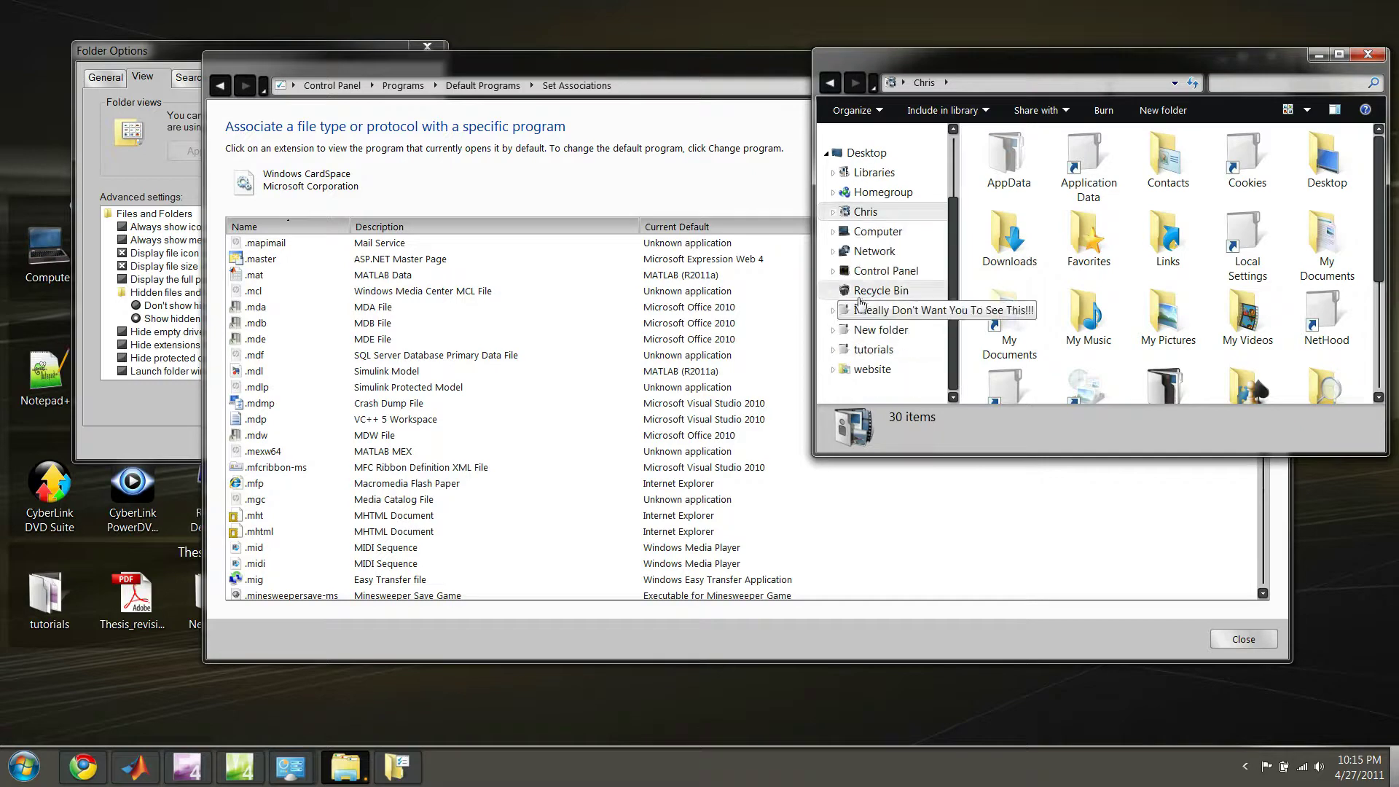
left_click(832, 231)
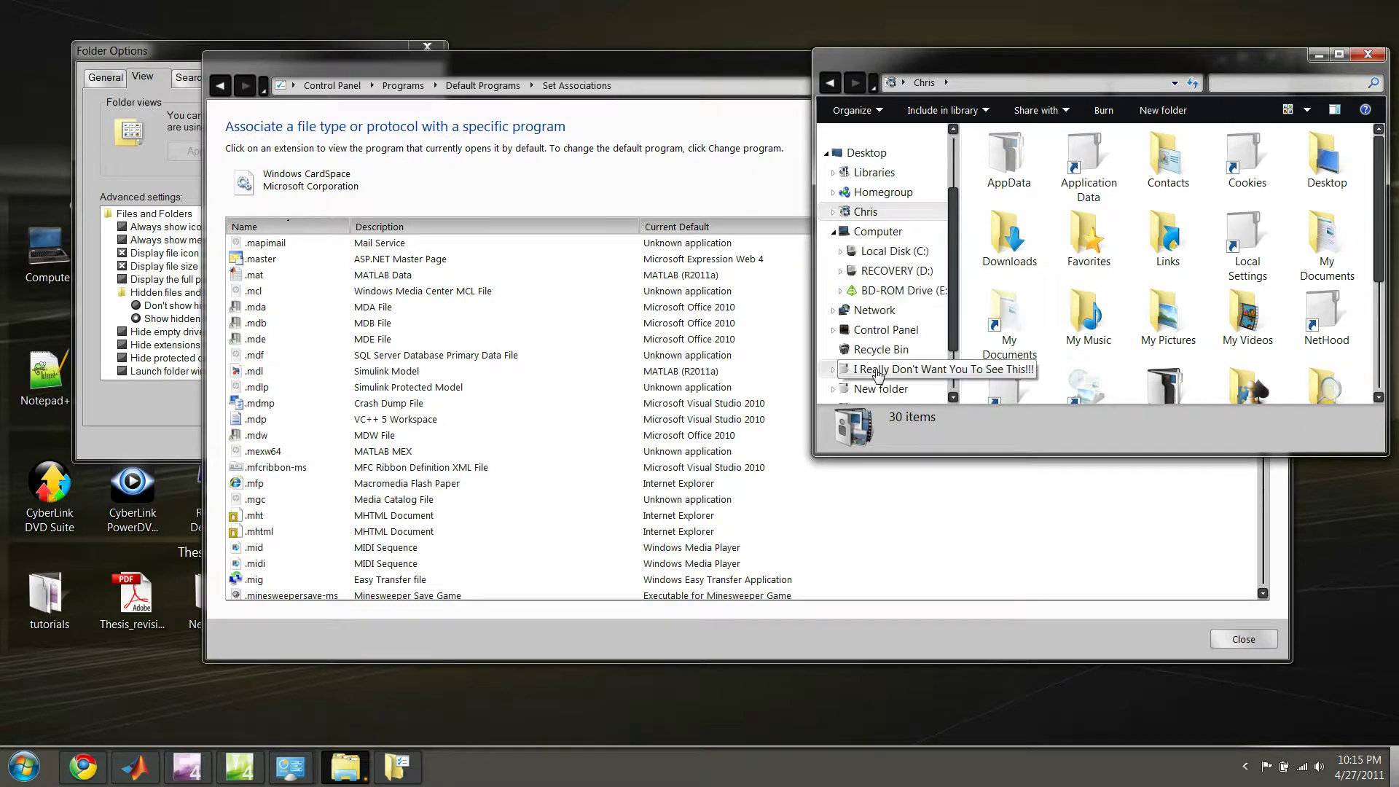
left_click(894, 251)
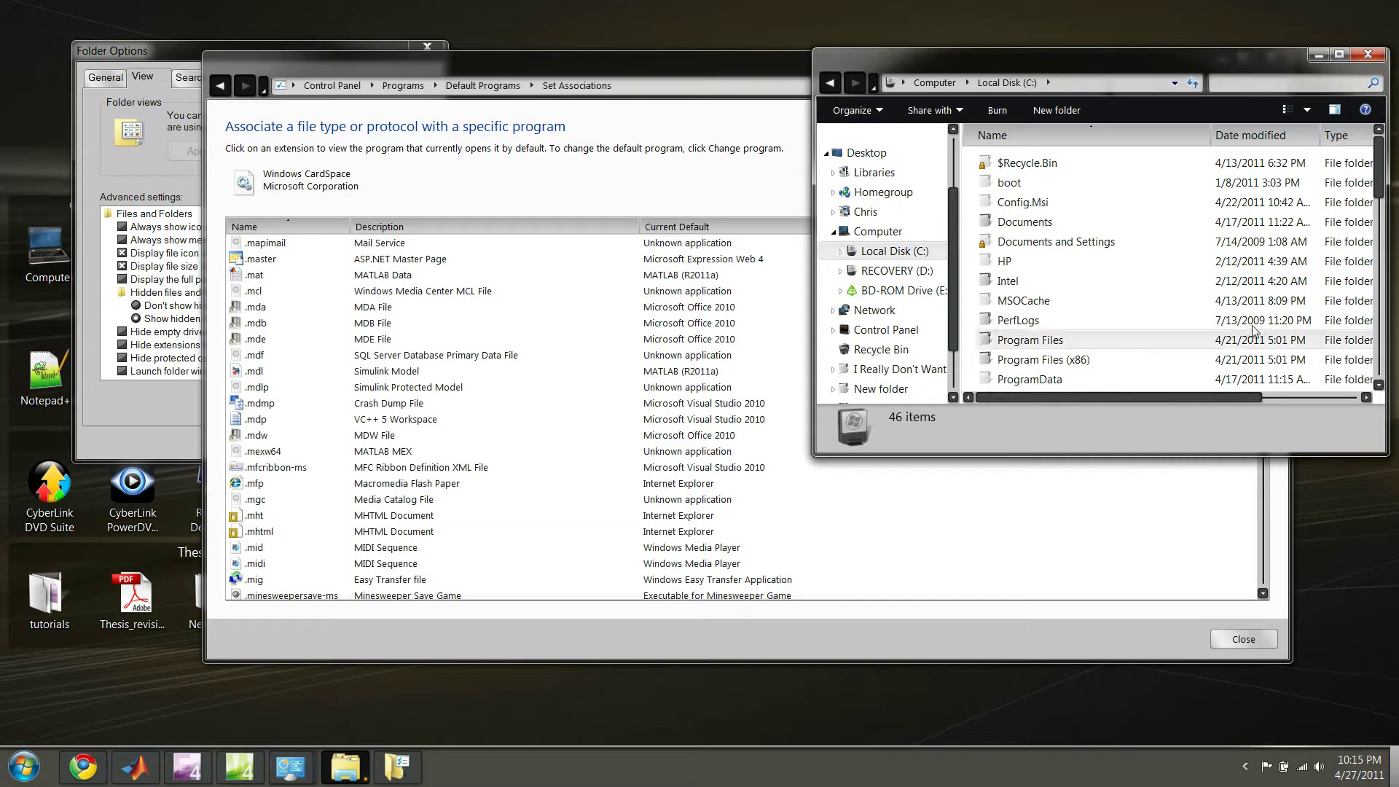
left_click(1378, 385)
scroll(1379, 384, "down", 5)
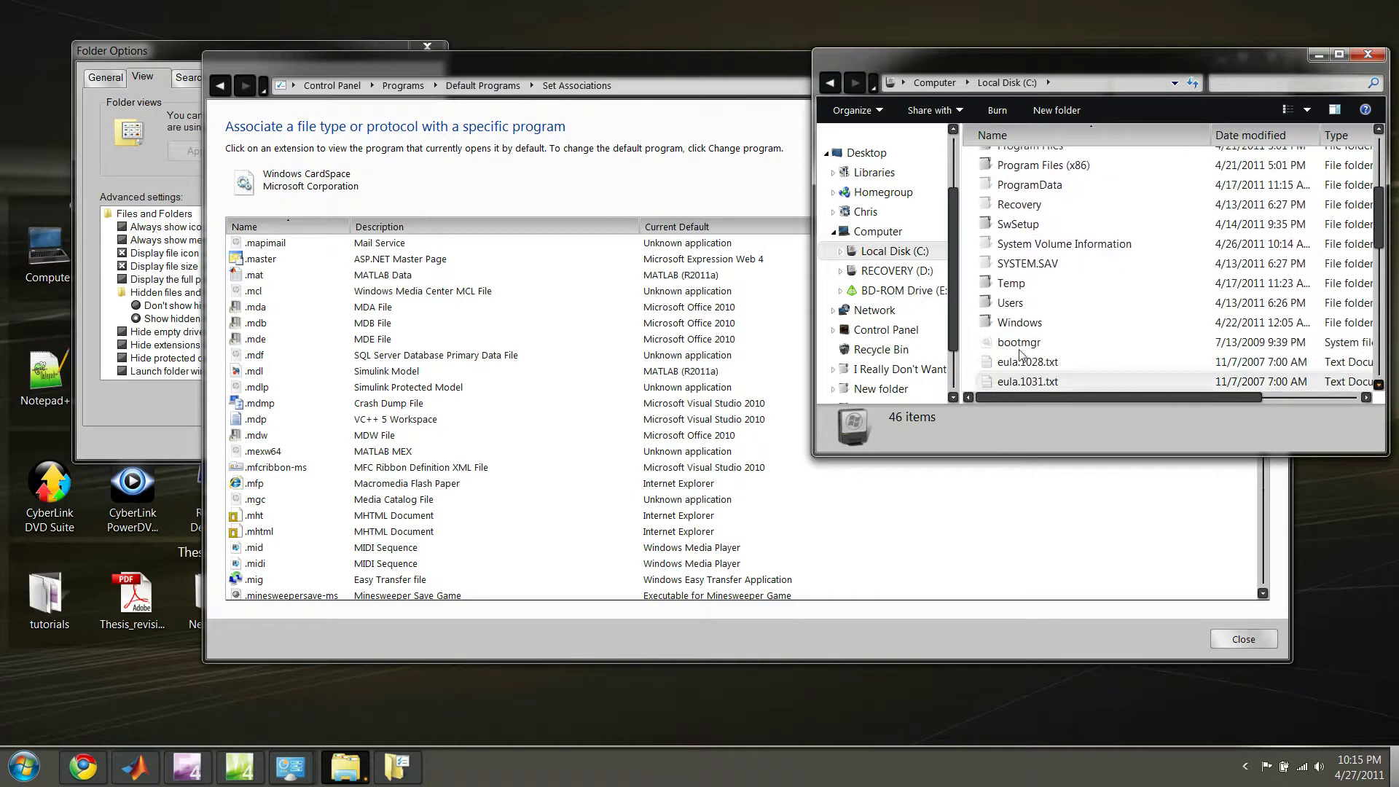
double_click(1018, 321)
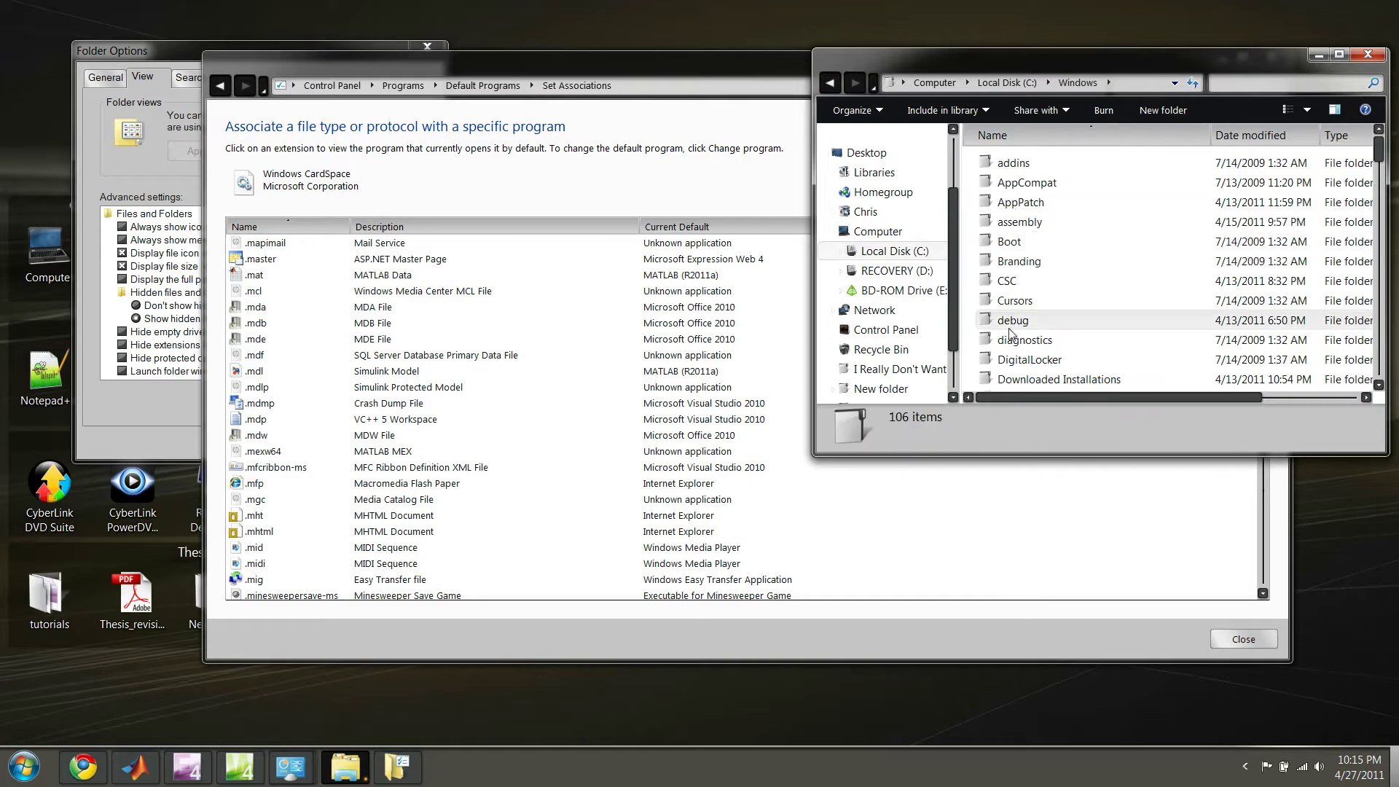
double_click(1010, 327)
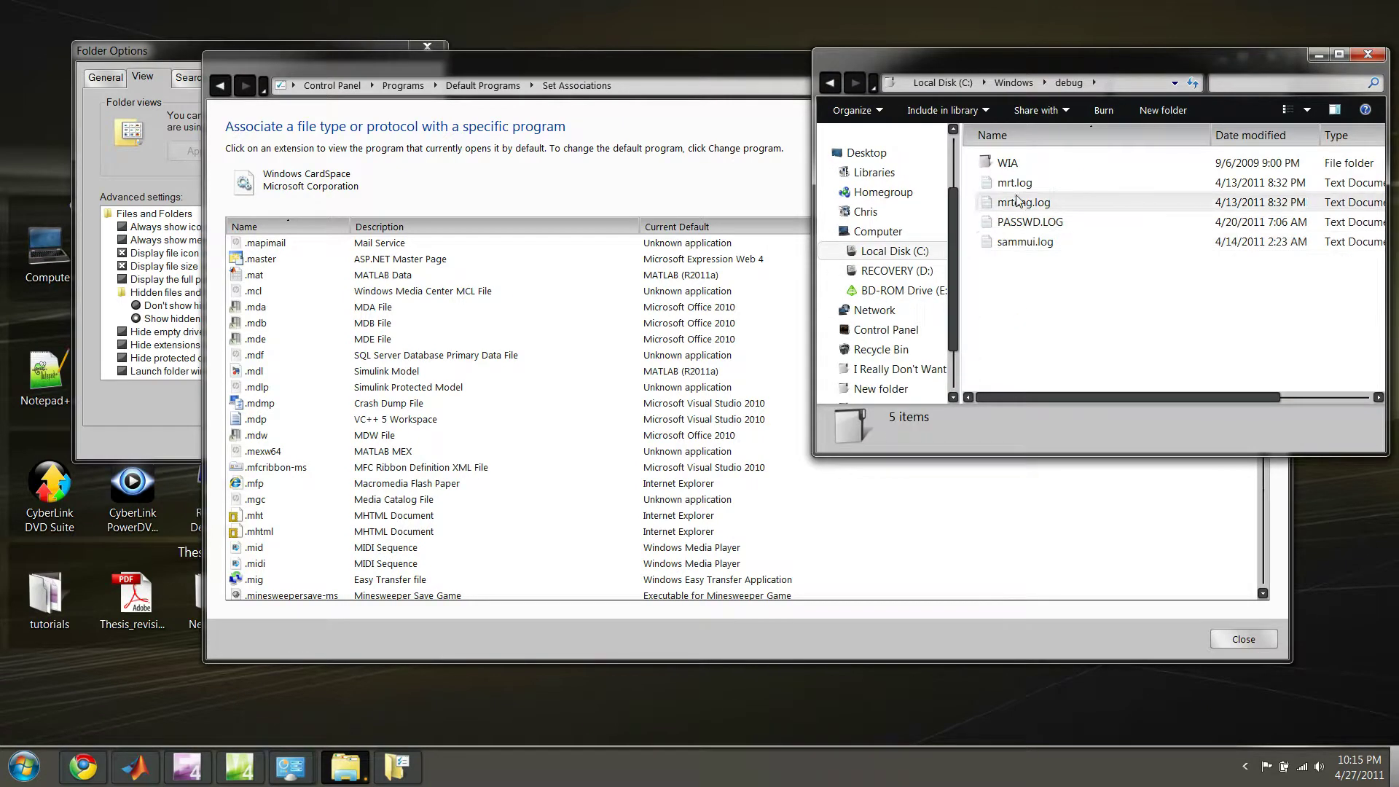
double_click(1008, 163)
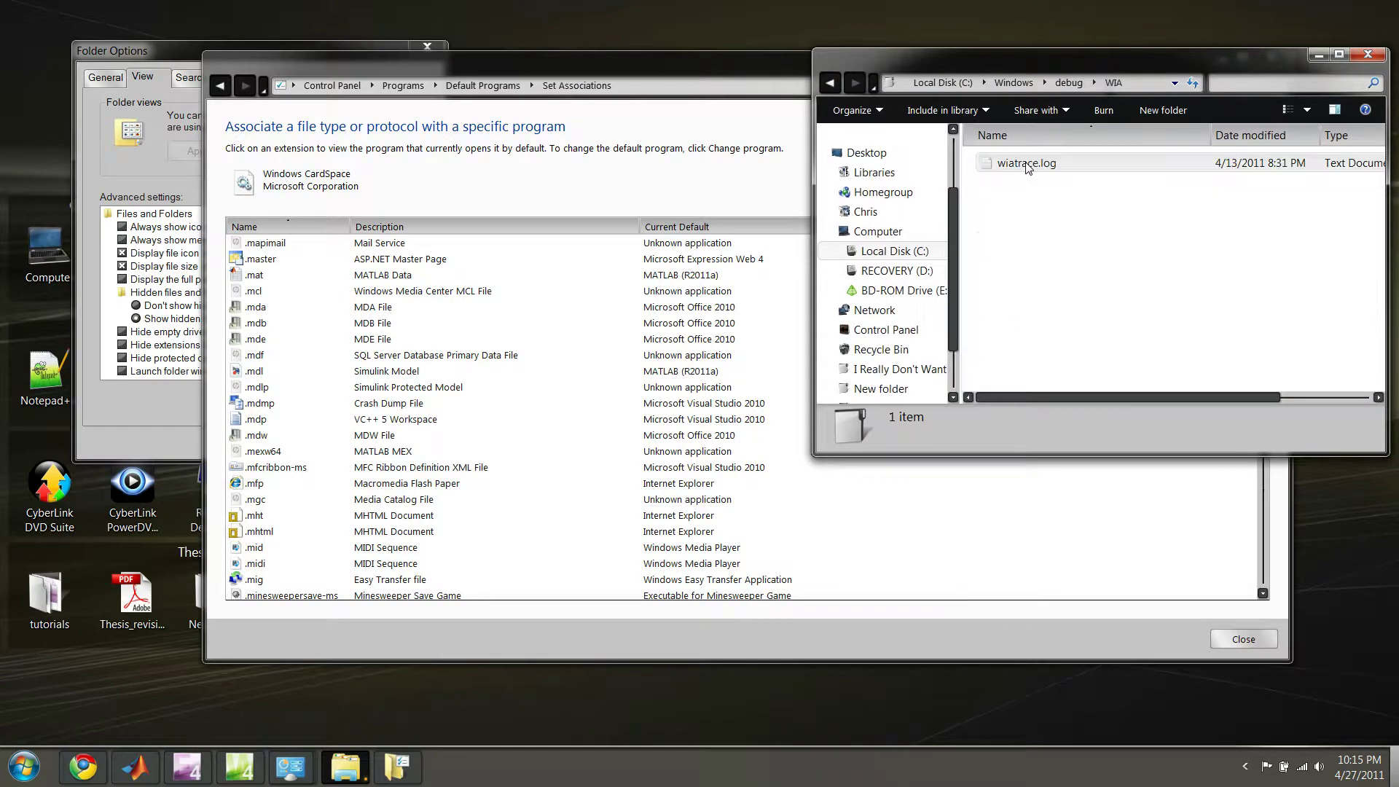
Step: Close Set Associations and Personalization, then drag the 'I Really Don't Want You To See This!!!' folder into C:\Windows\debug\WIA
left_click_drag(596, 63, 509, 90)
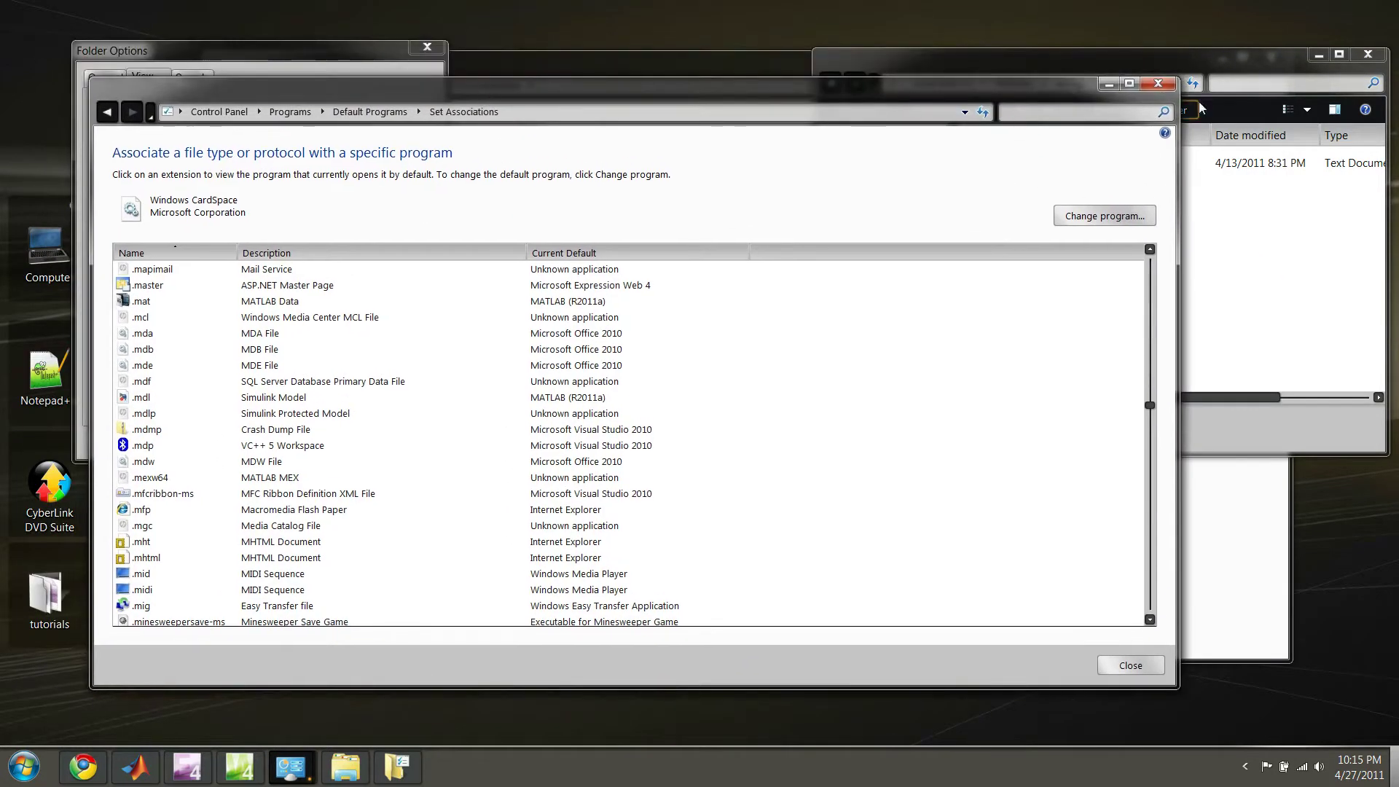
left_click(1166, 87)
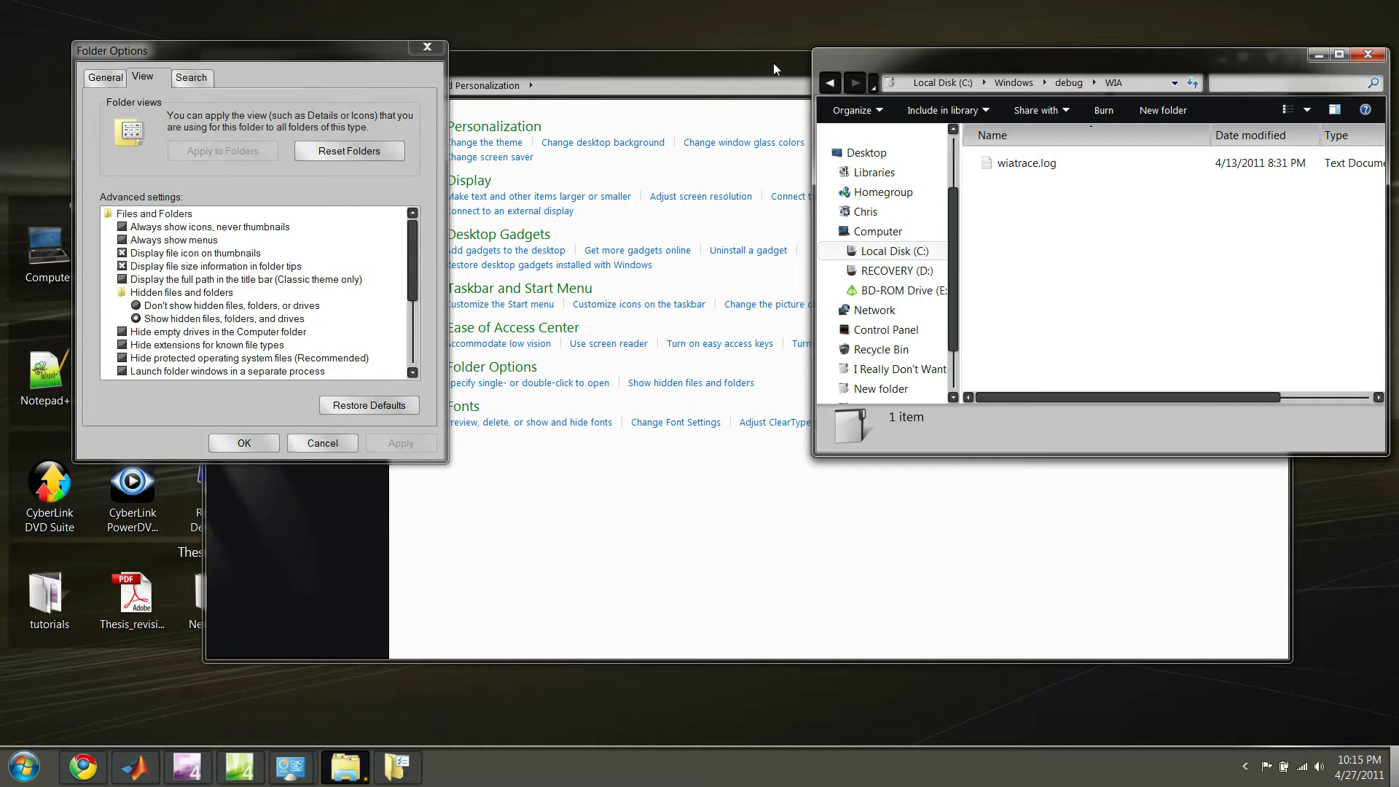
left_click(774, 64)
left_click(1273, 57)
left_click_drag(730, 306, 1128, 228)
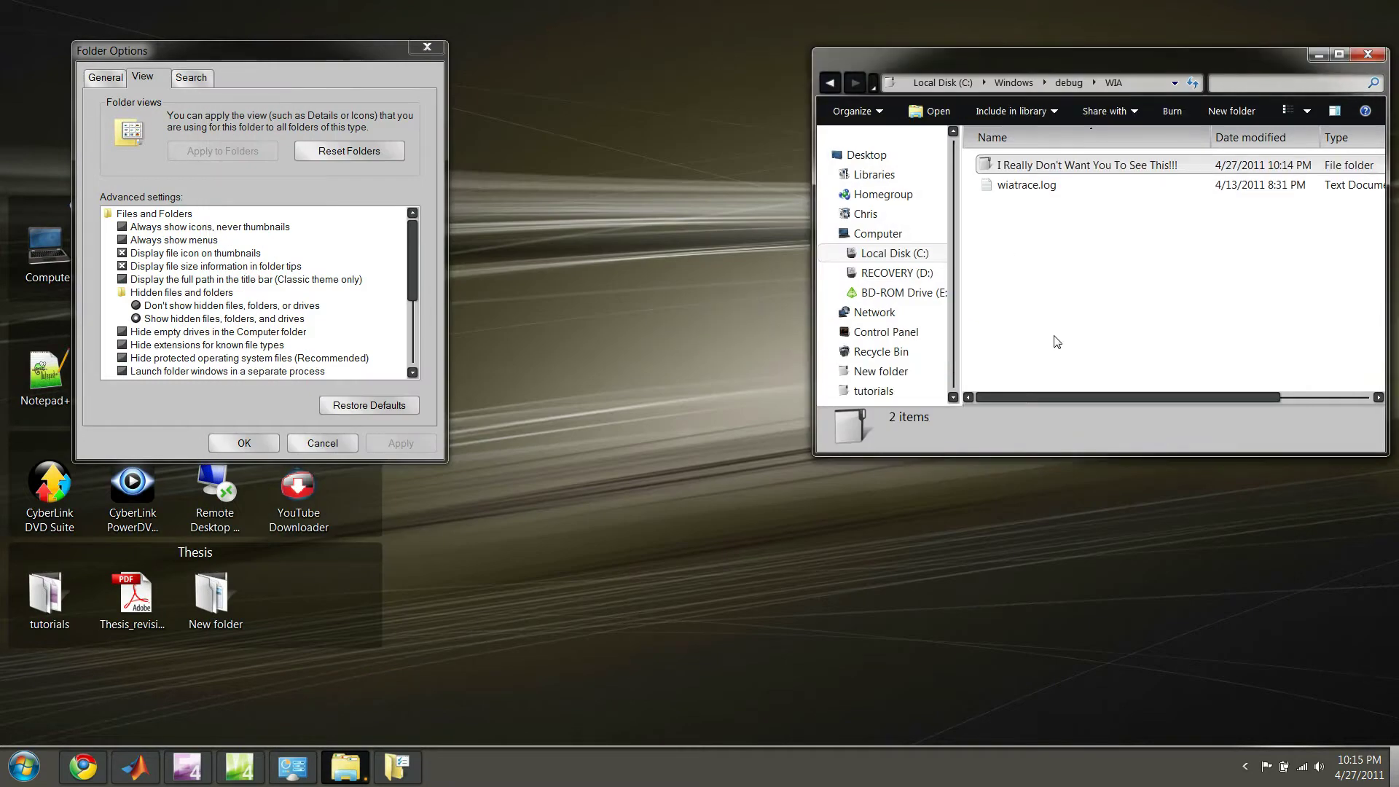
right_click(1027, 168)
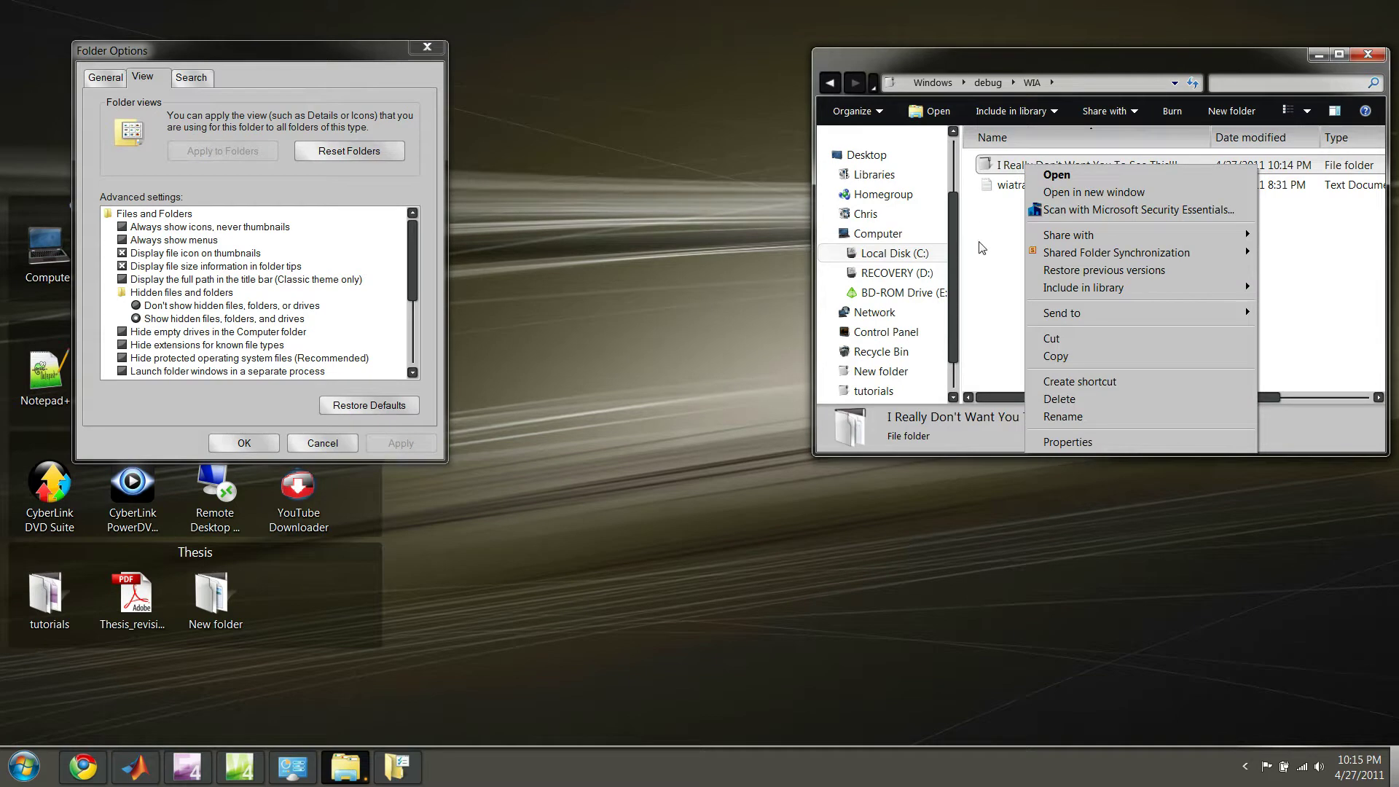
left_click(981, 249)
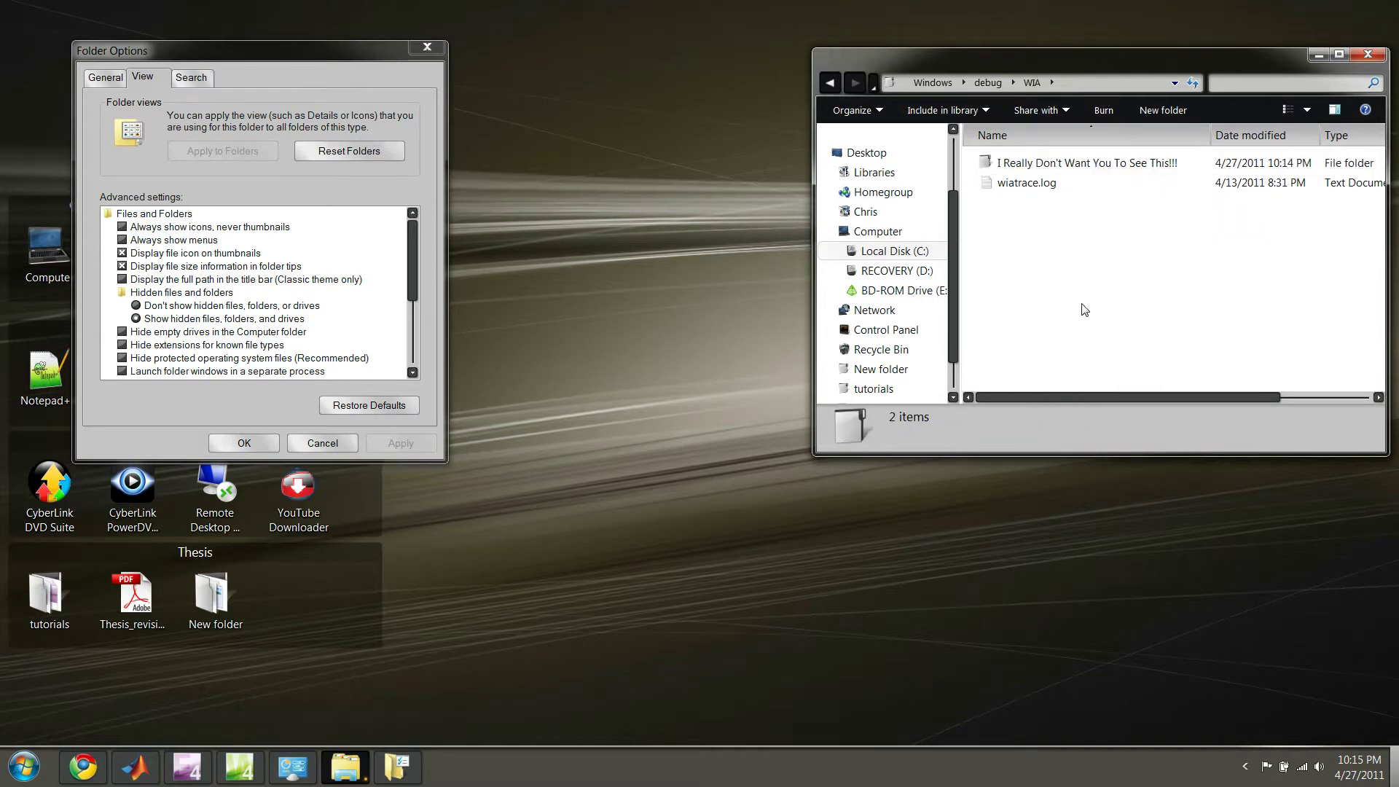